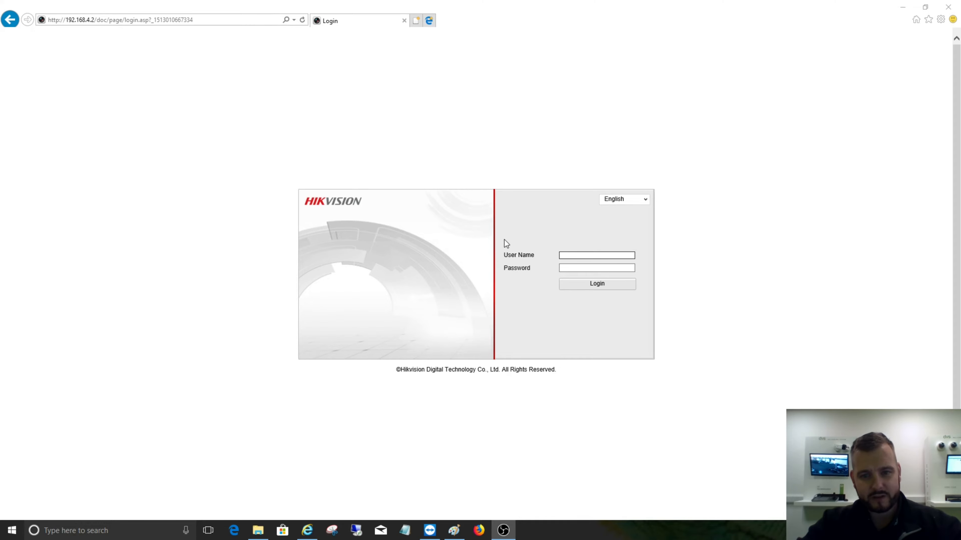
# - Log in to the camera's web interface as admin with the account password
pyautogui.click(598, 267)
pyautogui.write('admin')
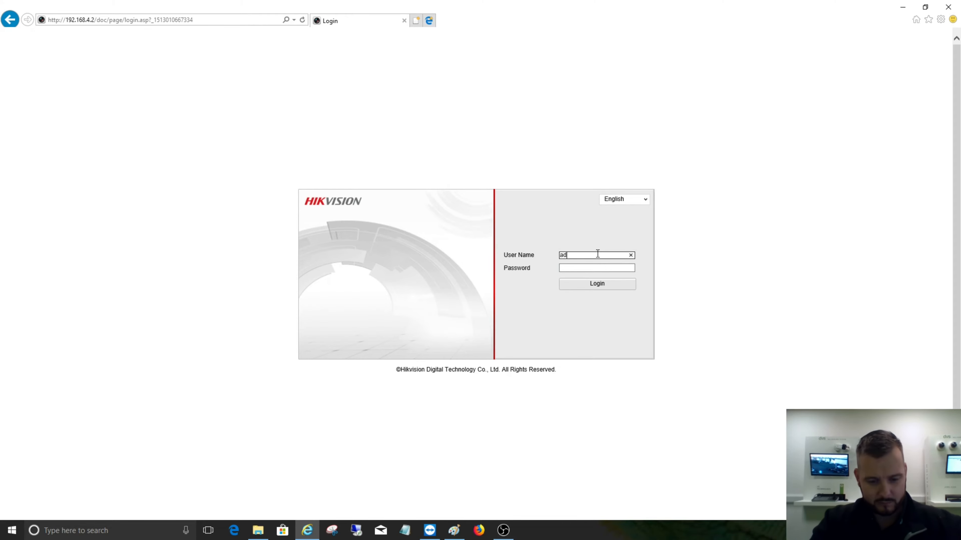
pyautogui.press('Tab')
pyautogui.write('•••')
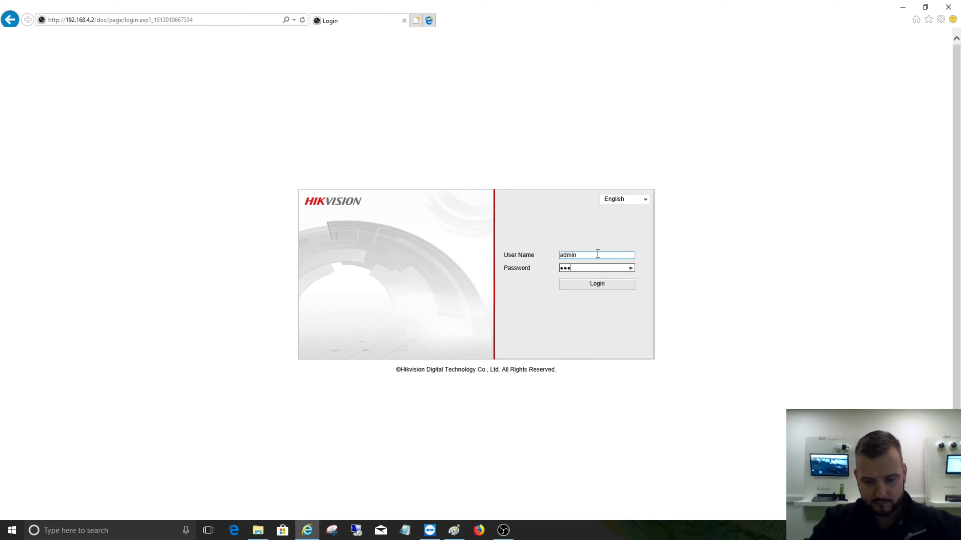
pyautogui.press('BackSpace')
pyautogui.press('BackSpace')
pyautogui.press('BackSpace')
pyautogui.write('•••••••')
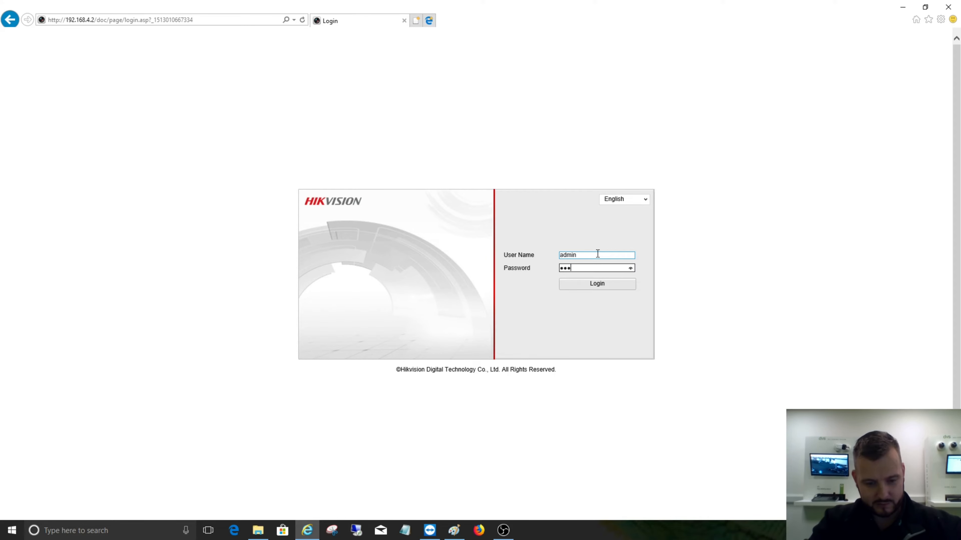
pyautogui.write('•••')
pyautogui.press('Return')
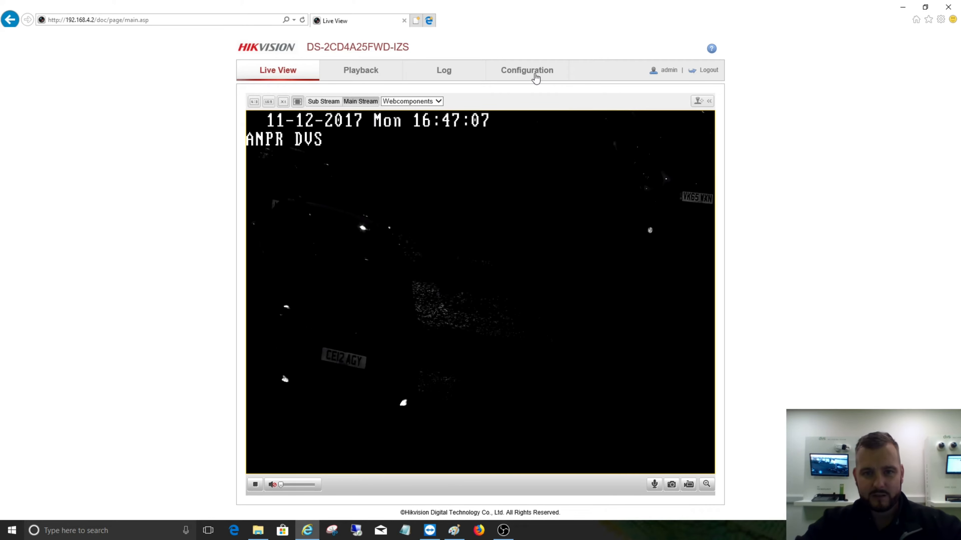
# - Check the VCA Resource selection in the camera's advanced system configuration
pyautogui.click(535, 75)
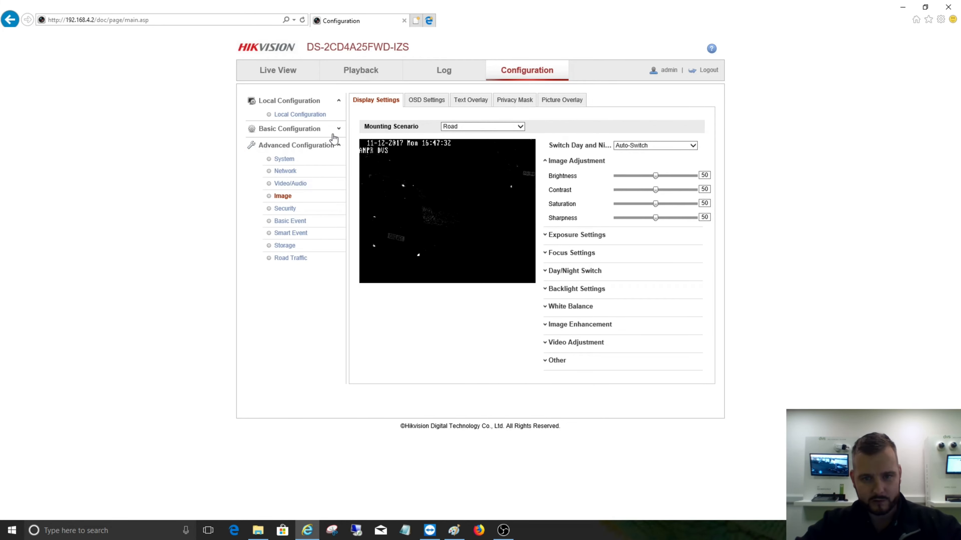
pyautogui.click(285, 159)
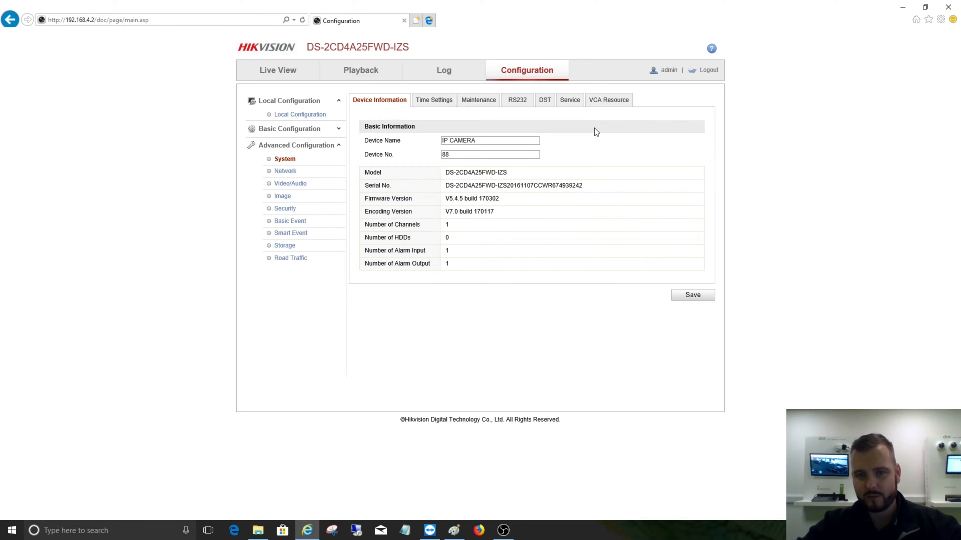
pyautogui.click(600, 100)
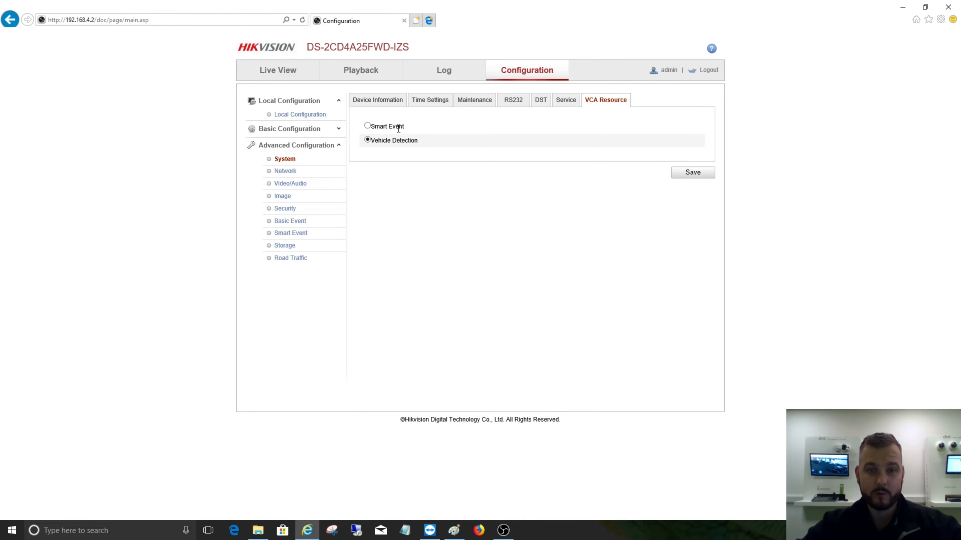
# - In the image display settings, select the Road mounting scenario and an exposure time of 1/1000
pyautogui.click(280, 197)
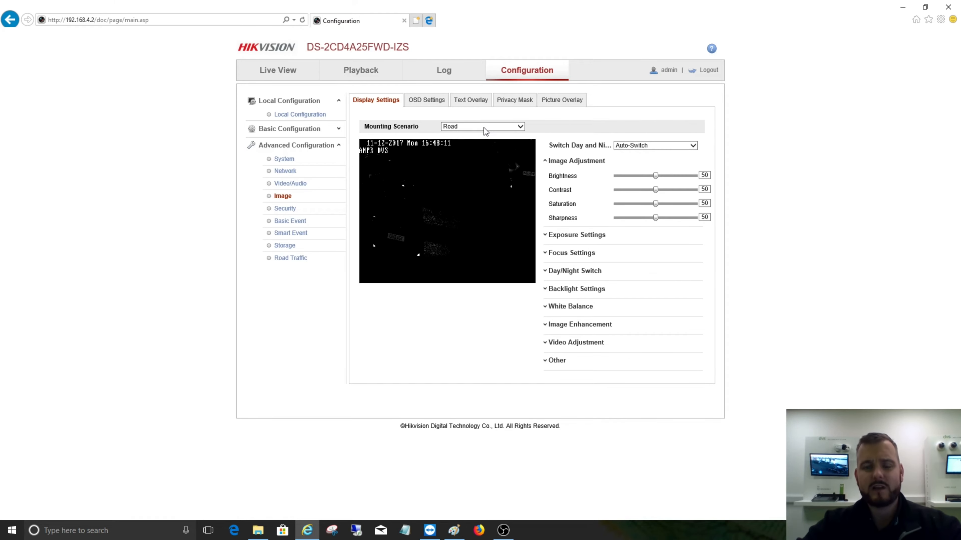
pyautogui.click(484, 128)
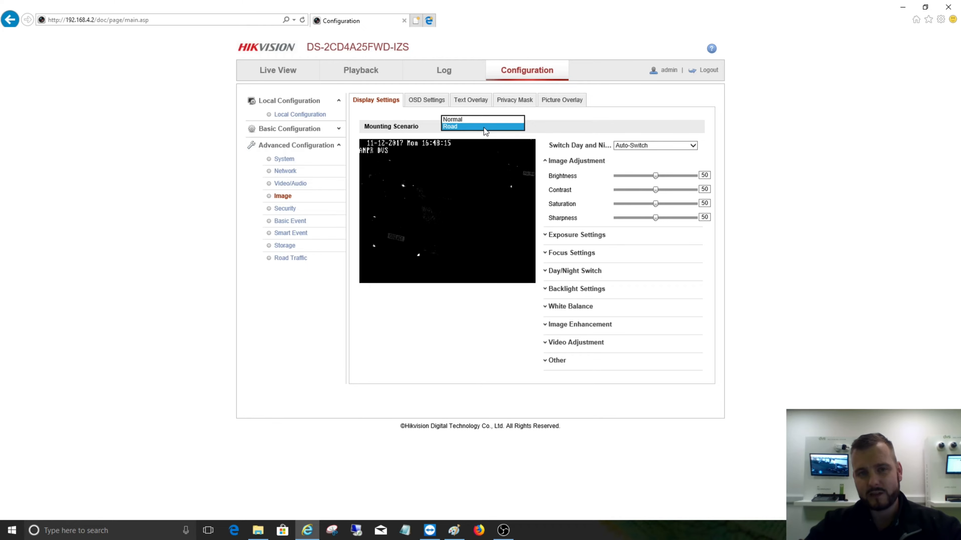
pyautogui.click(484, 128)
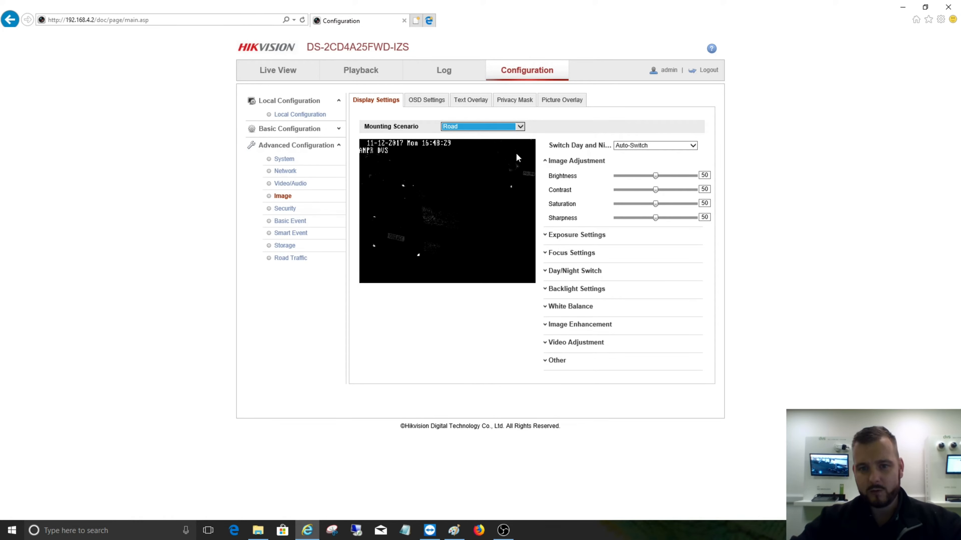
pyautogui.click(585, 235)
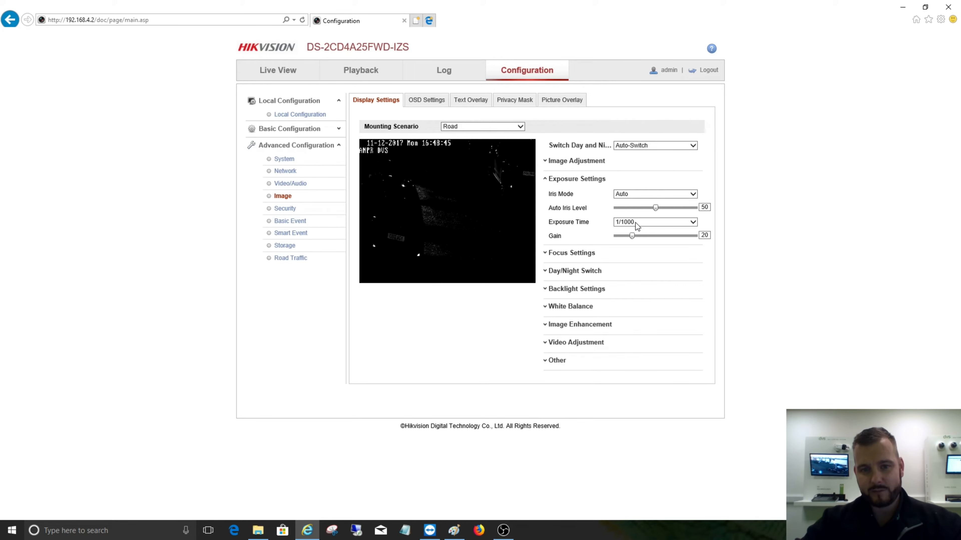
pyautogui.click(635, 222)
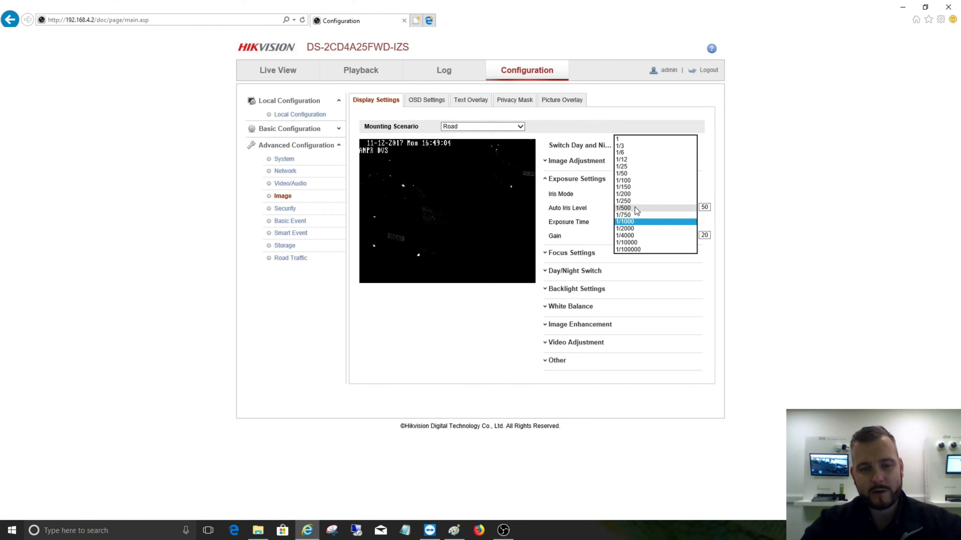
pyautogui.click(636, 221)
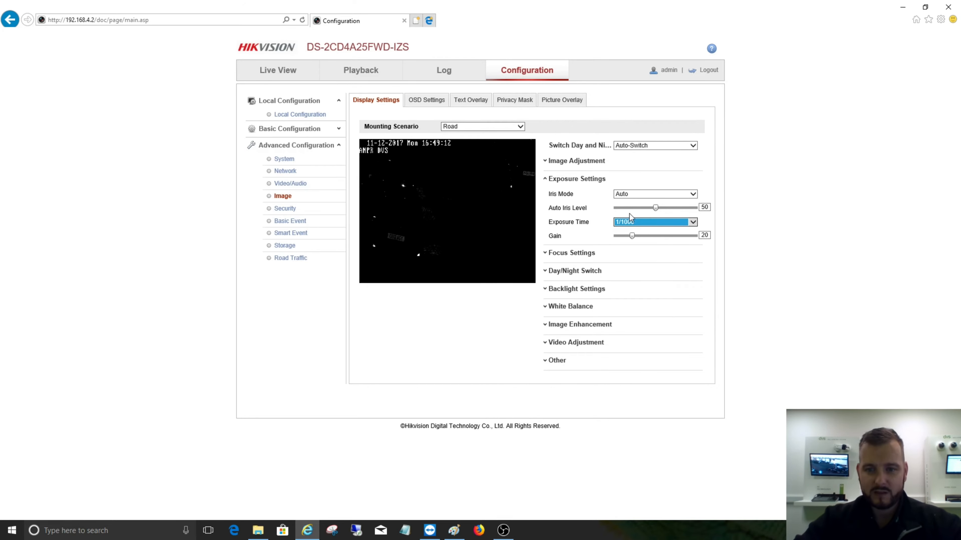
# - Review the focus mode options, and set the Day/Night Switch to Triggered by Video with sensitivity 7
pyautogui.click(568, 254)
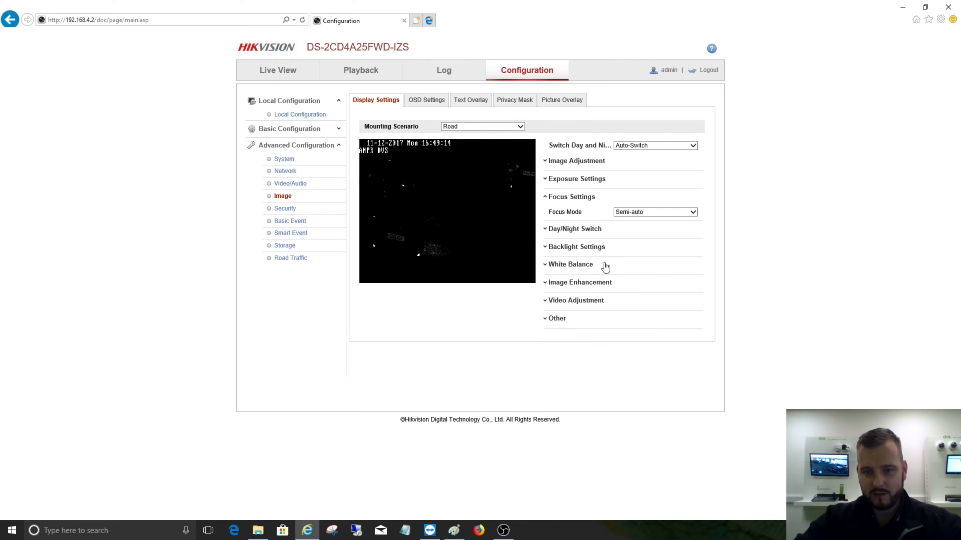
pyautogui.click(641, 212)
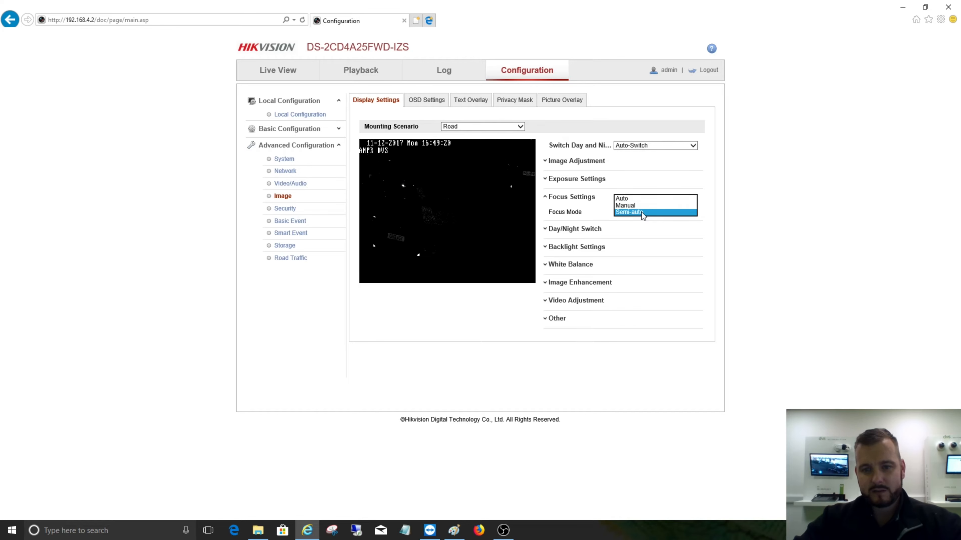
pyautogui.click(554, 229)
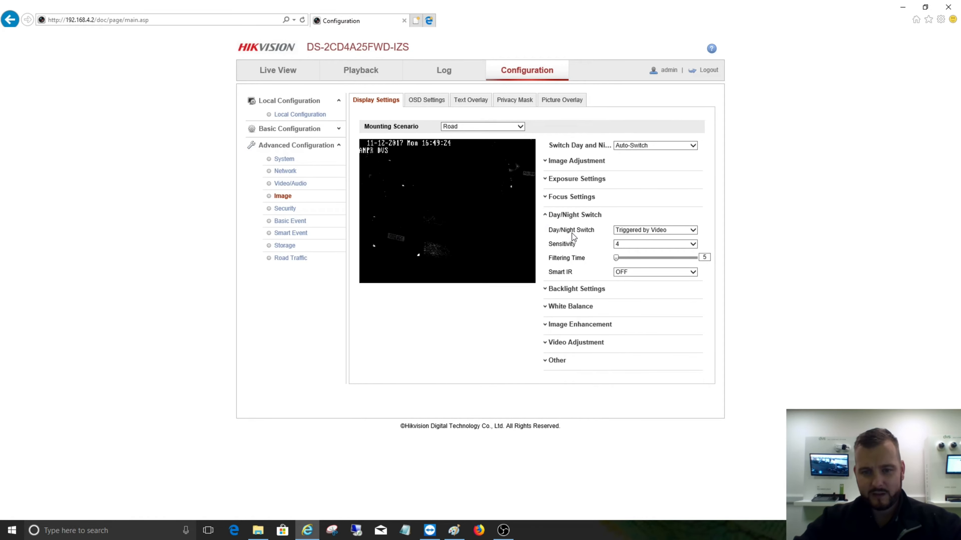
pyautogui.click(624, 231)
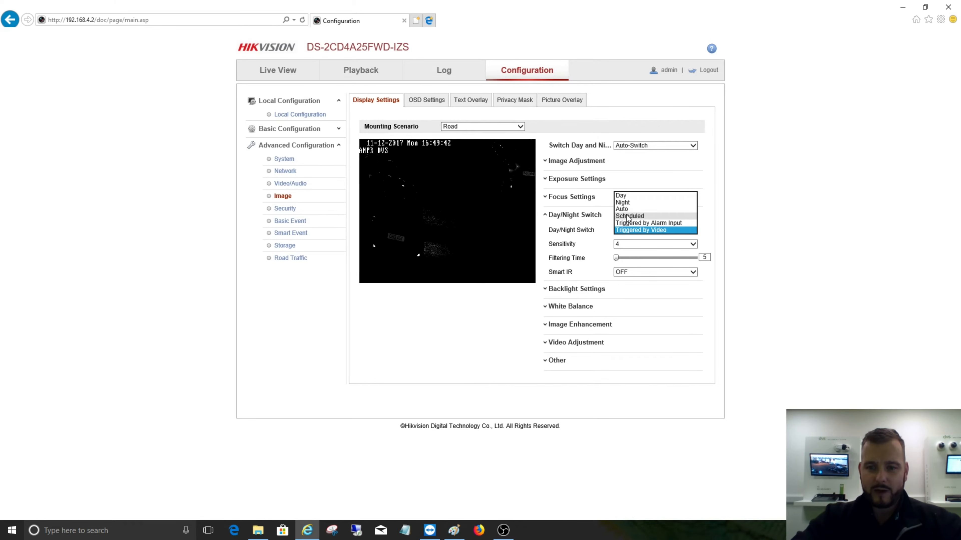
pyautogui.click(632, 230)
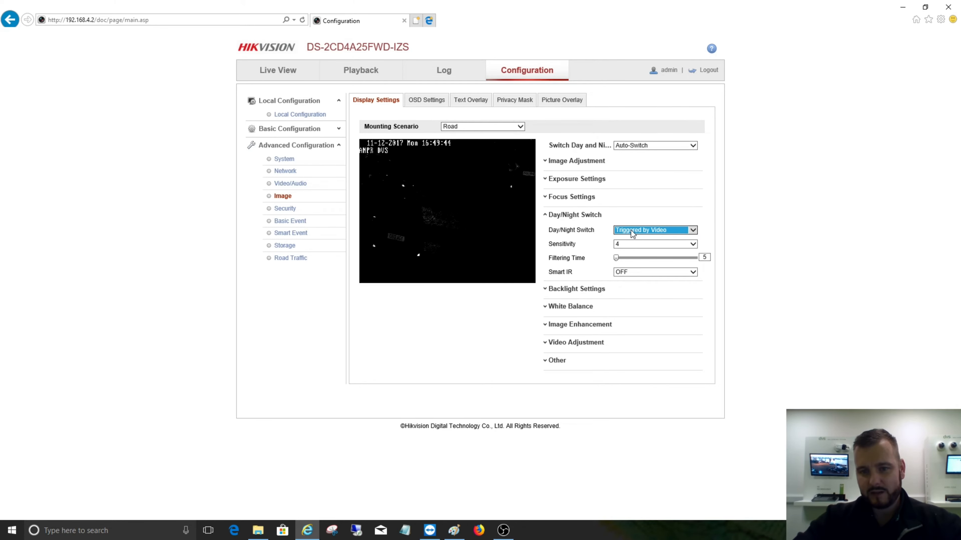
pyautogui.click(630, 243)
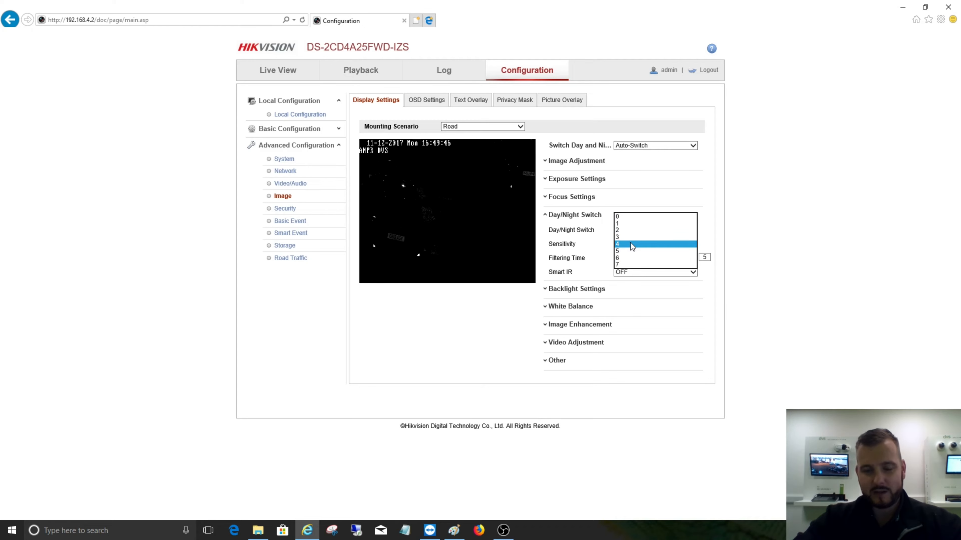
pyautogui.click(629, 265)
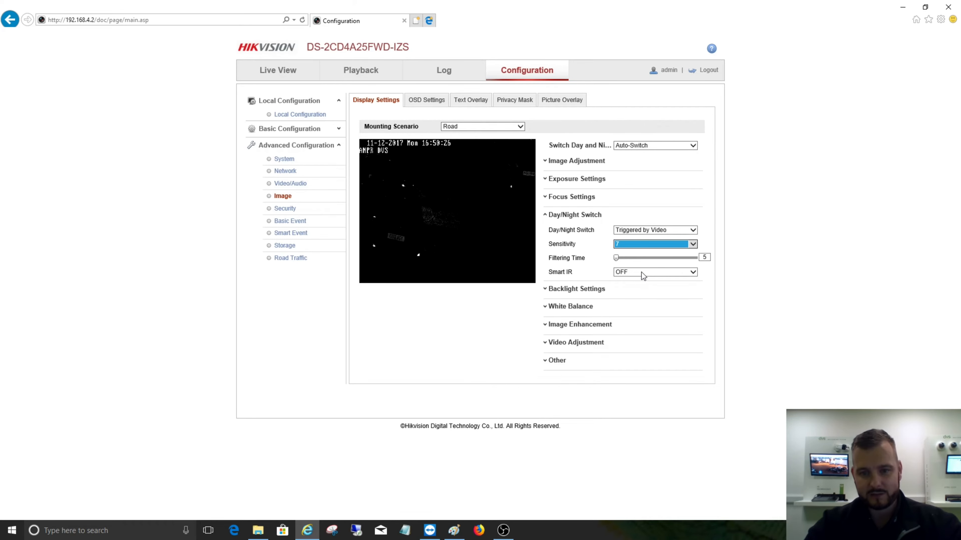
# - Review the remaining image settings from backlight to local output, selecting Outdoor as the video adjustment scene mode
pyautogui.click(598, 289)
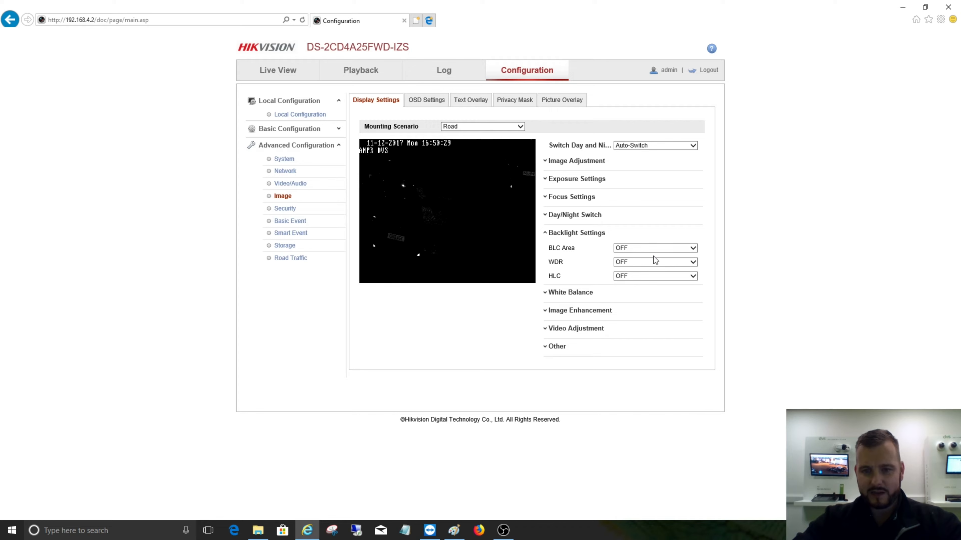
pyautogui.click(587, 293)
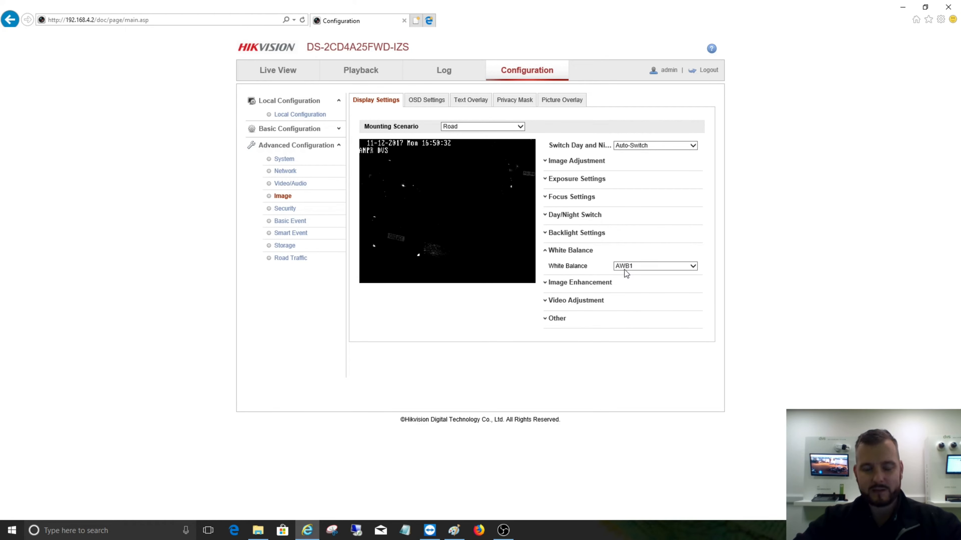
pyautogui.click(594, 283)
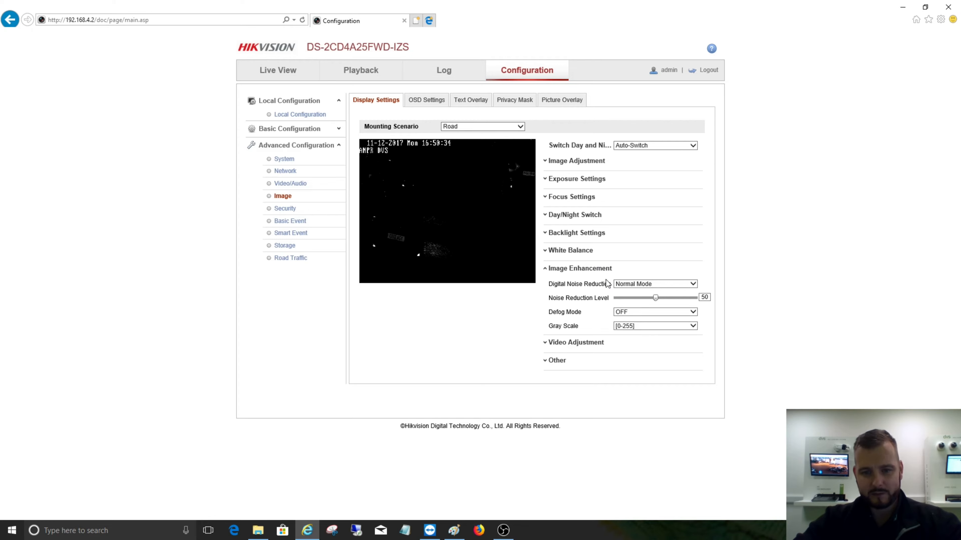
pyautogui.click(587, 343)
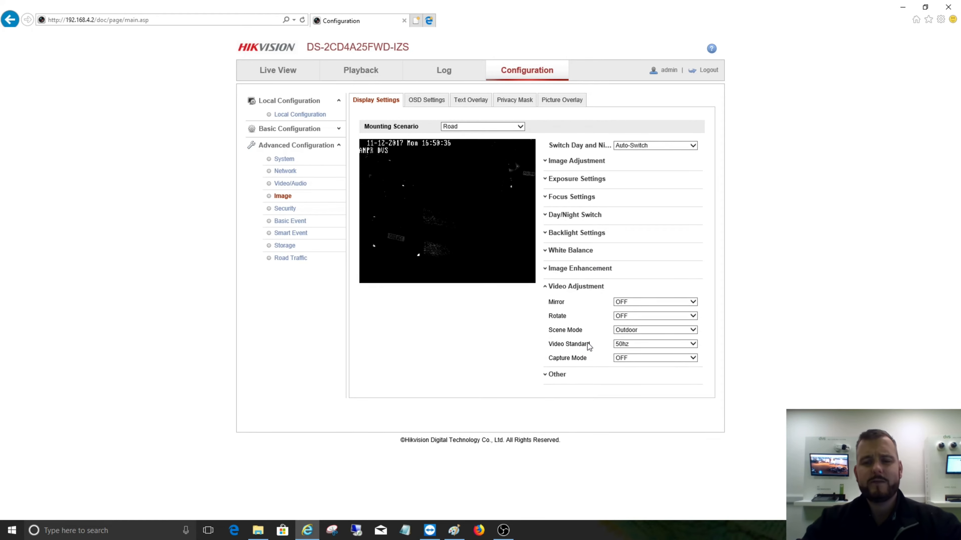
pyautogui.click(644, 334)
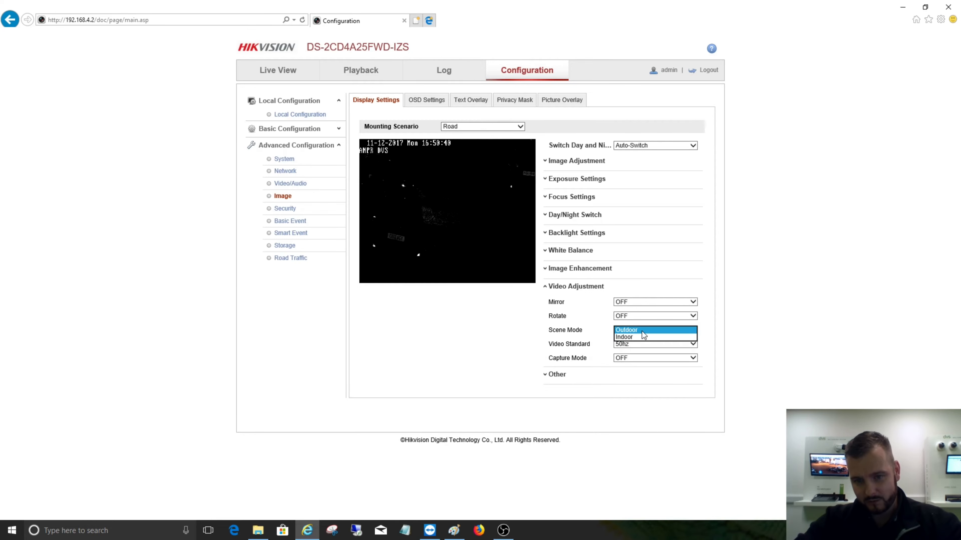
pyautogui.click(643, 330)
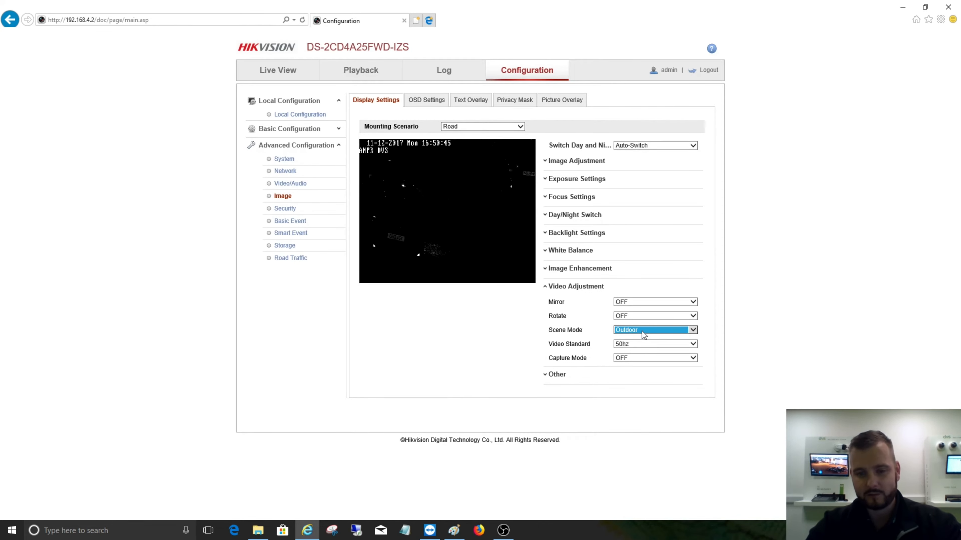
pyautogui.click(553, 376)
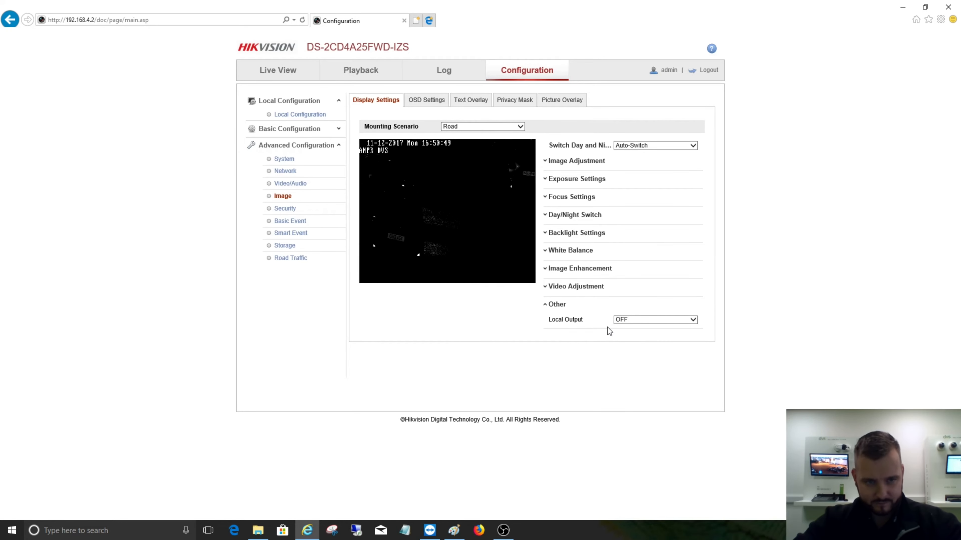
# - Set the main stream's video frame rate to 25 fps and save the video settings
pyautogui.click(290, 184)
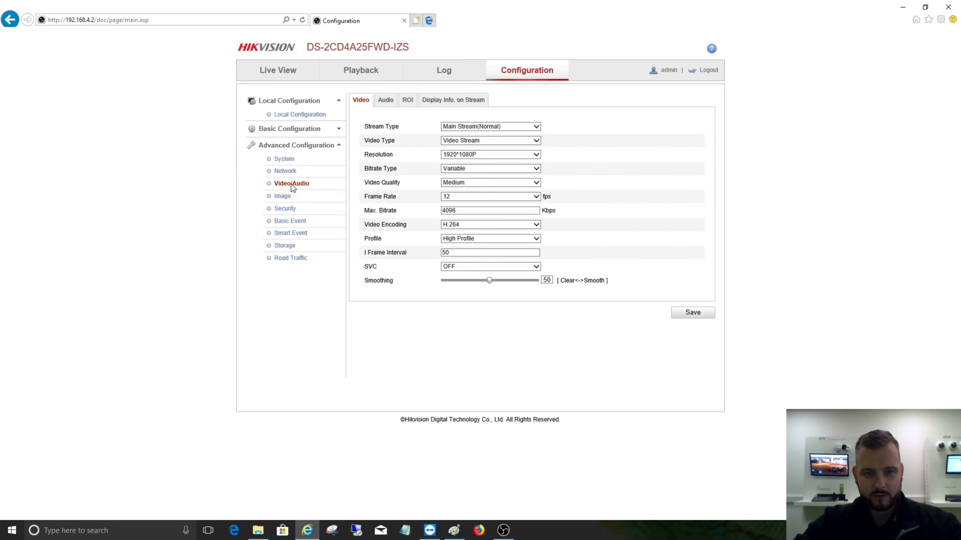
pyautogui.click(465, 198)
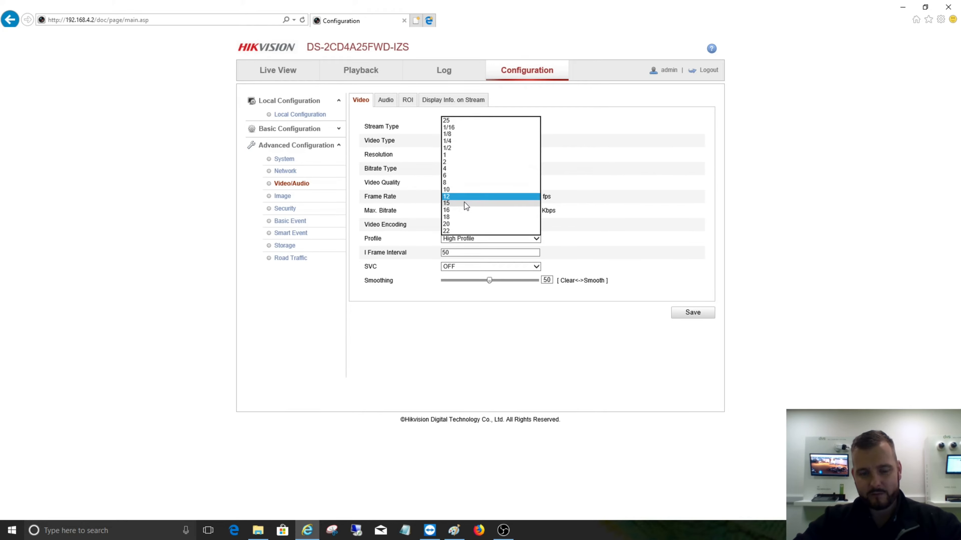
pyautogui.click(457, 121)
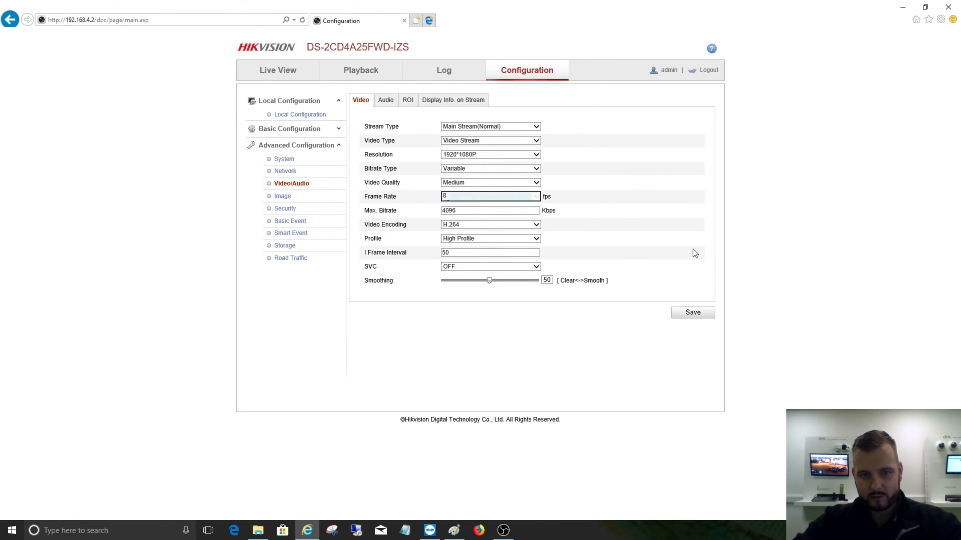
pyautogui.click(698, 314)
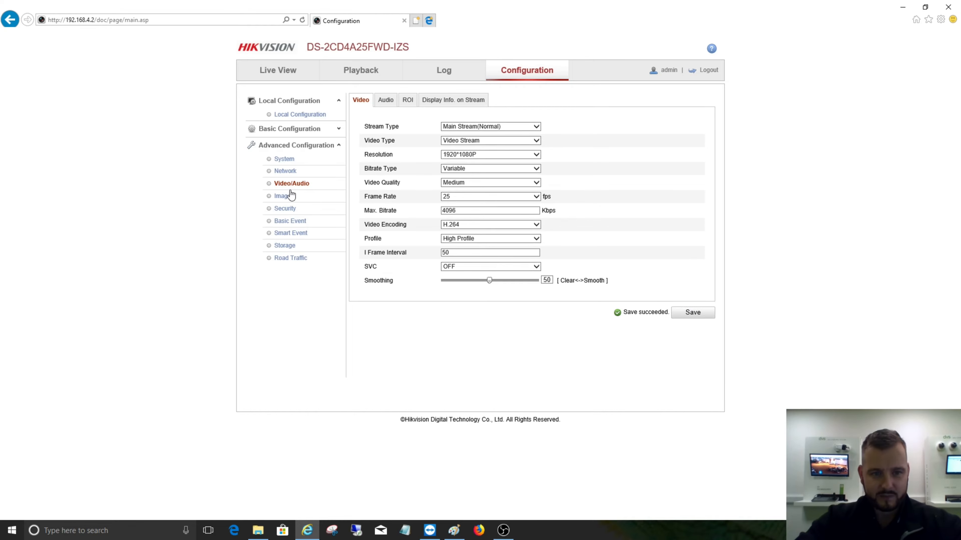
# - Look through the Security and Basic Event settings, and open the Road Traffic detection configuration
pyautogui.click(284, 209)
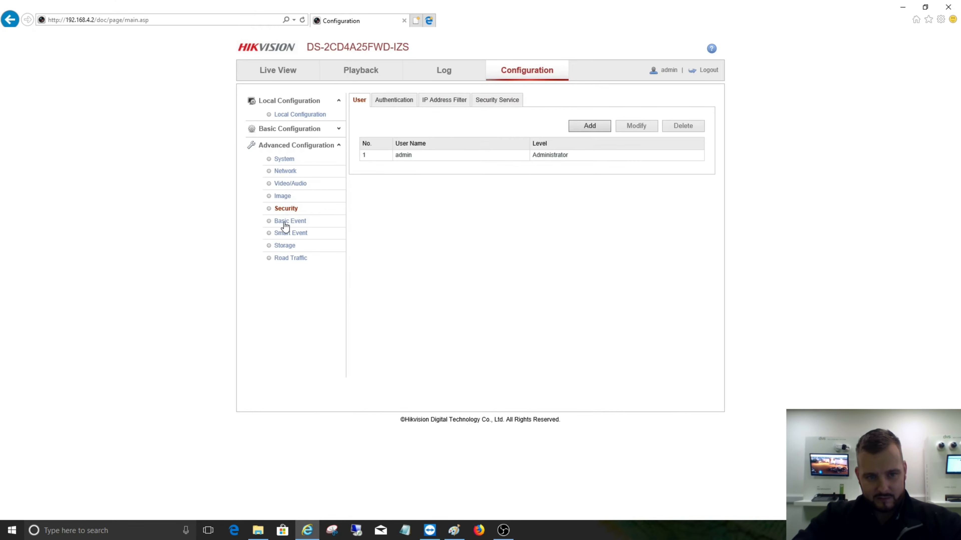
pyautogui.click(286, 221)
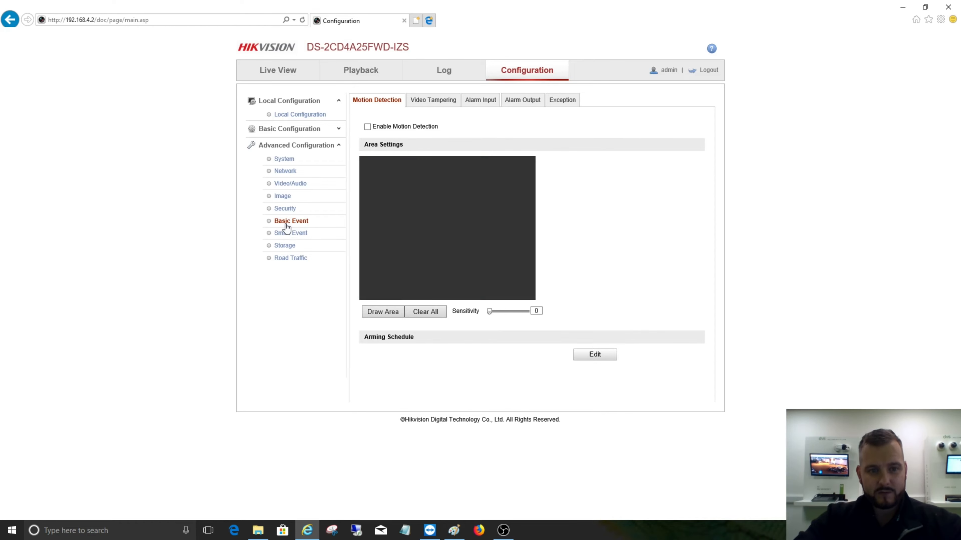
pyautogui.click(286, 230)
pyautogui.click(285, 223)
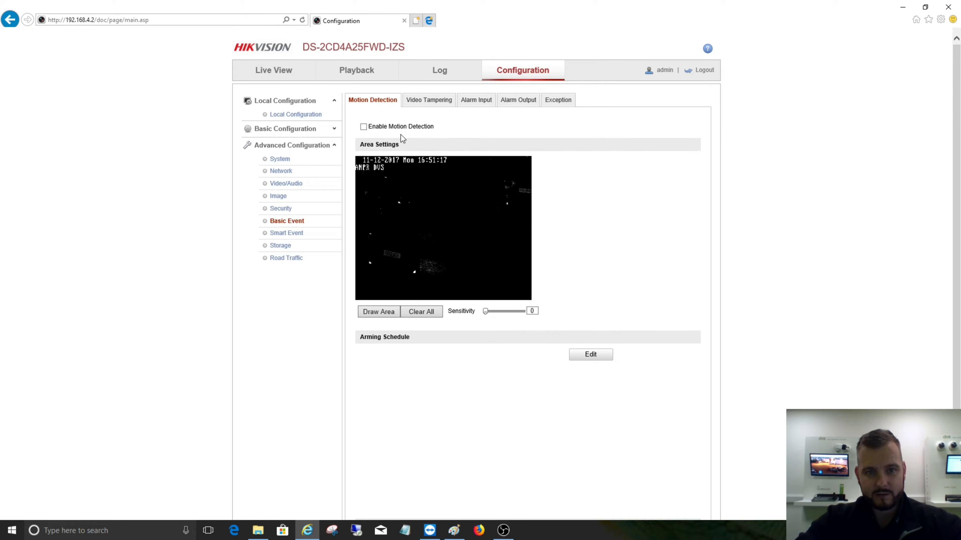
pyautogui.click(283, 259)
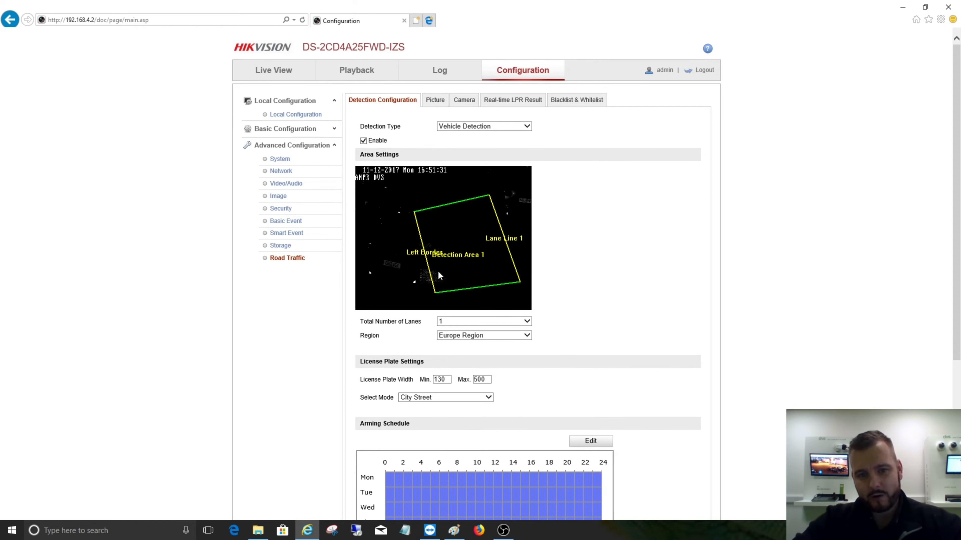
# - Move the left border line away from the detection area, shift the lane line further outward, and save the settings
pyautogui.click(416, 238)
pyautogui.moveTo(417, 238); pyautogui.dragTo(380, 239)
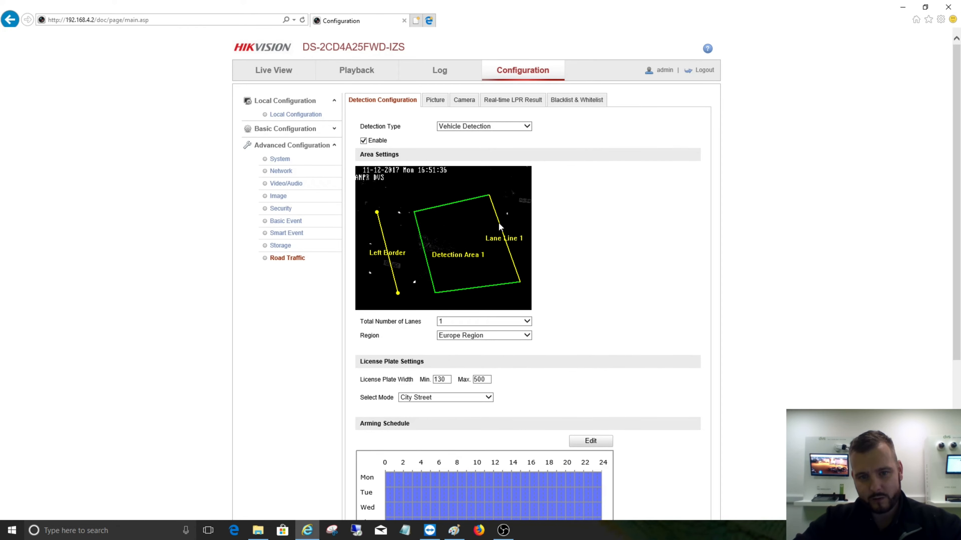
pyautogui.moveTo(505, 222); pyautogui.dragTo(515, 217)
pyautogui.scroll(-5, 572, 251)
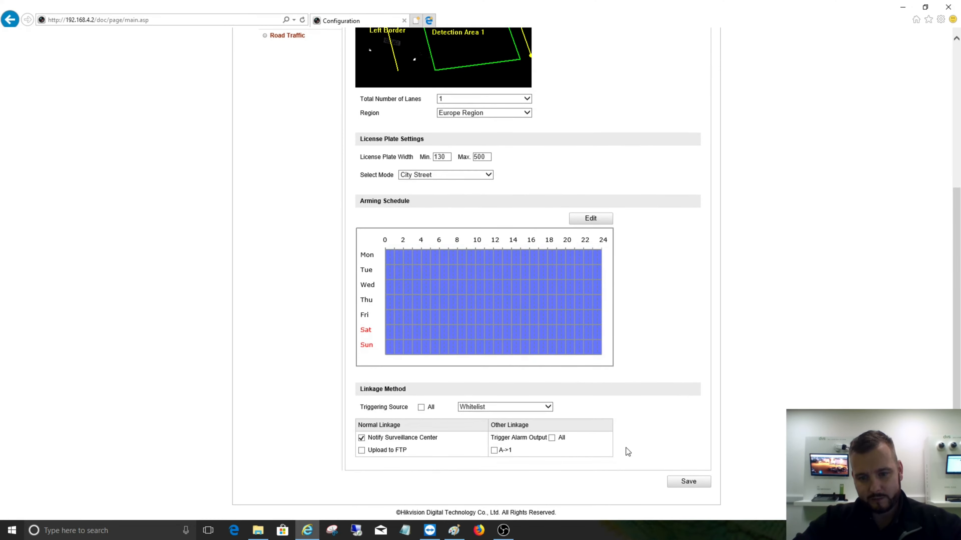
pyautogui.click(688, 482)
# - Steepen the lane line and left border to widen the detection area toward the image edges, and try to save
pyautogui.scroll(6, 643, 280)
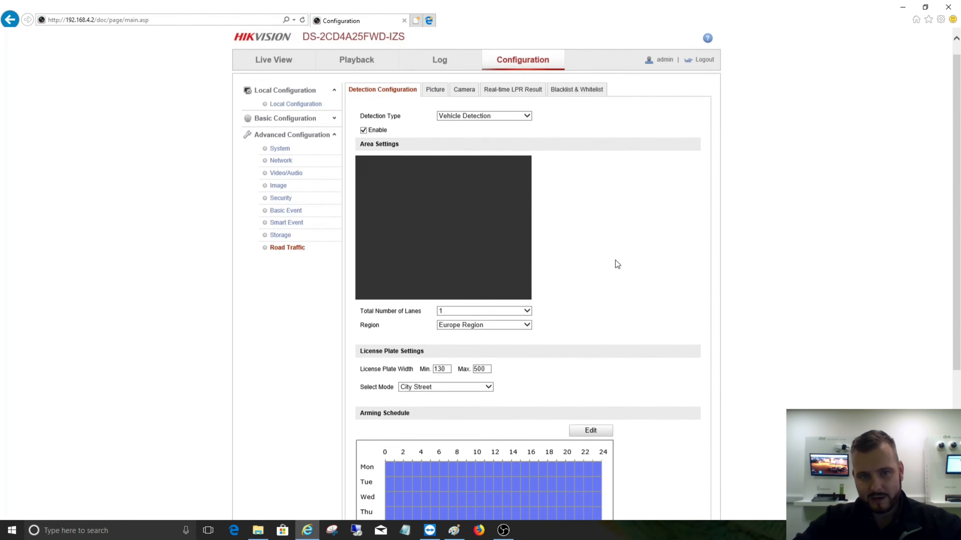
pyautogui.moveTo(502, 193); pyautogui.dragTo(519, 178)
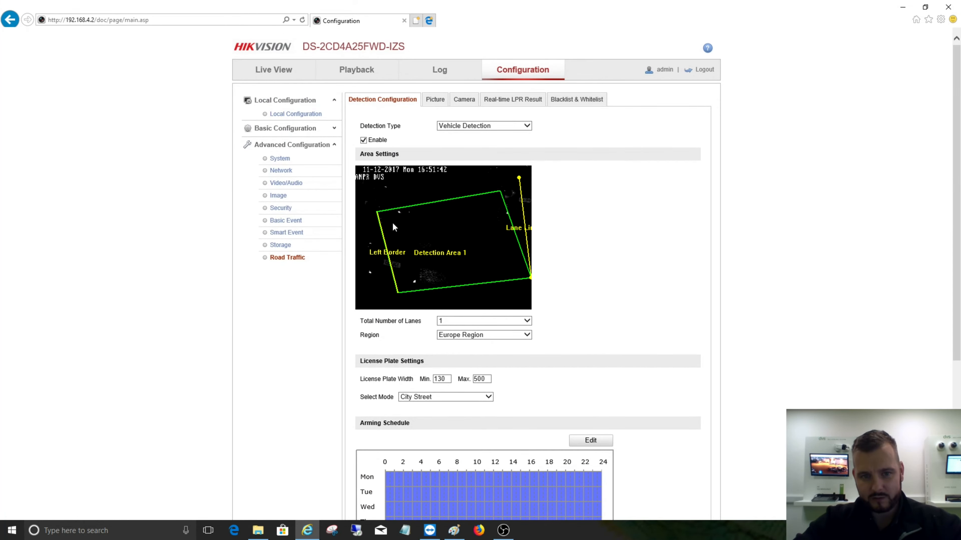
pyautogui.moveTo(378, 216); pyautogui.dragTo(372, 192)
pyautogui.moveTo(393, 267); pyautogui.dragTo(383, 291)
pyautogui.moveTo(363, 211); pyautogui.dragTo(367, 187)
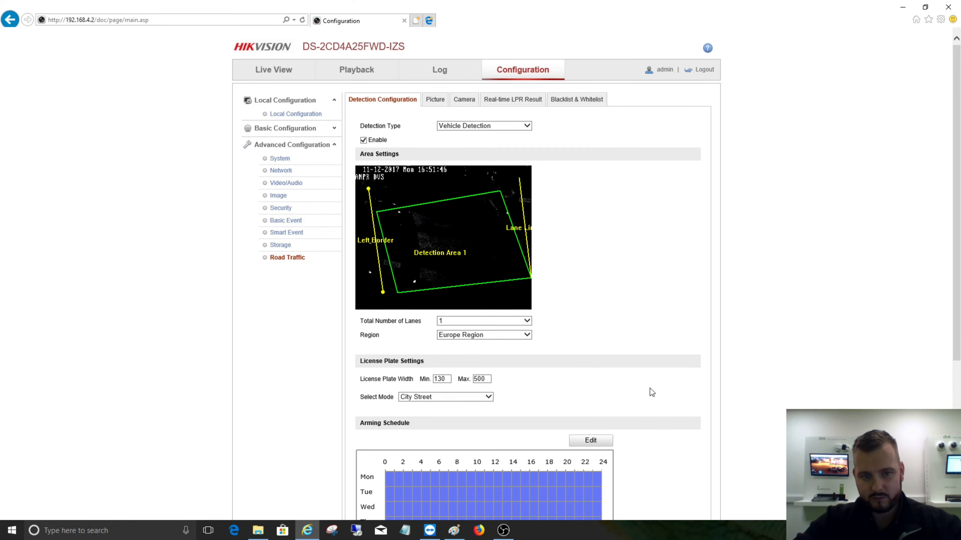
pyautogui.scroll(-6, 742, 407)
pyautogui.click(689, 484)
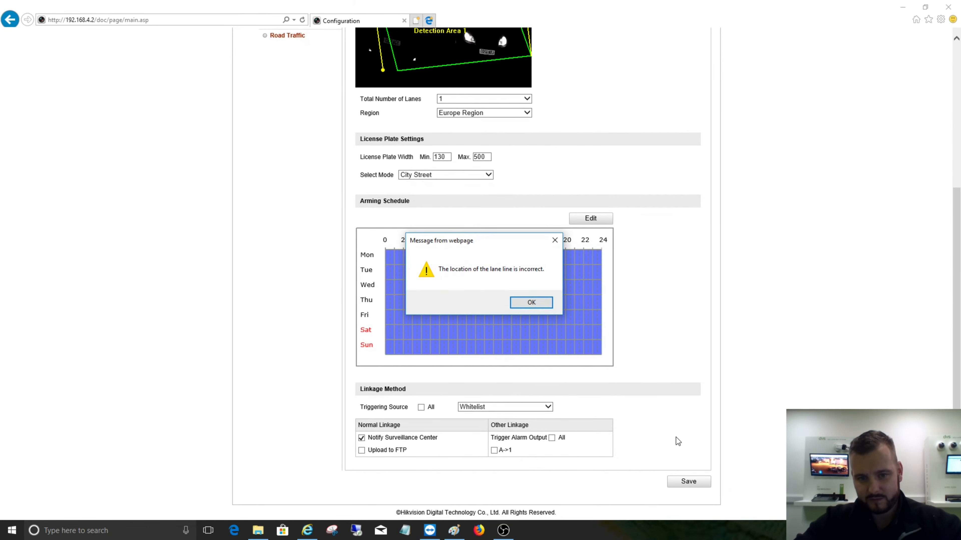
pyautogui.click(531, 302)
# - Move the lane line slightly inward from the image edge, and save the detection area
pyautogui.scroll(6, 654, 317)
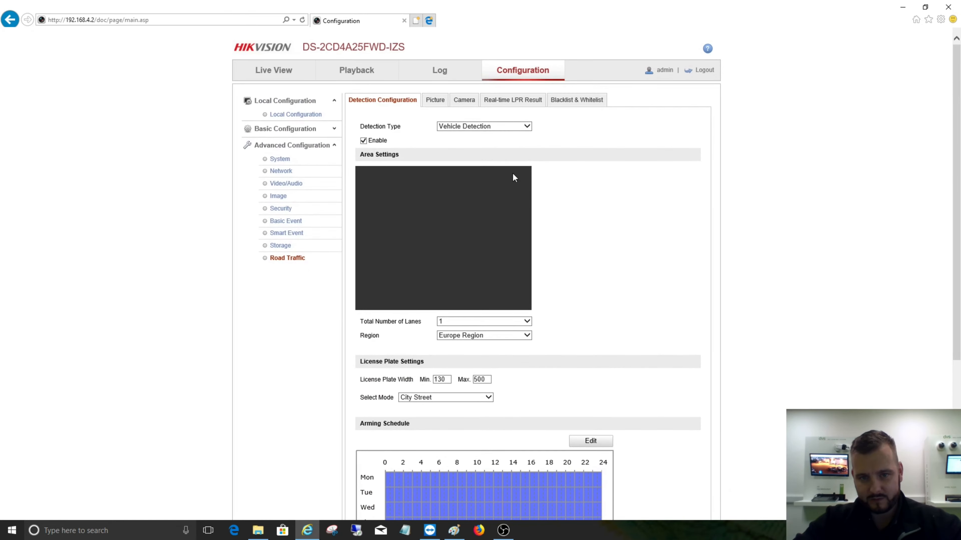
pyautogui.moveTo(528, 245); pyautogui.dragTo(518, 250)
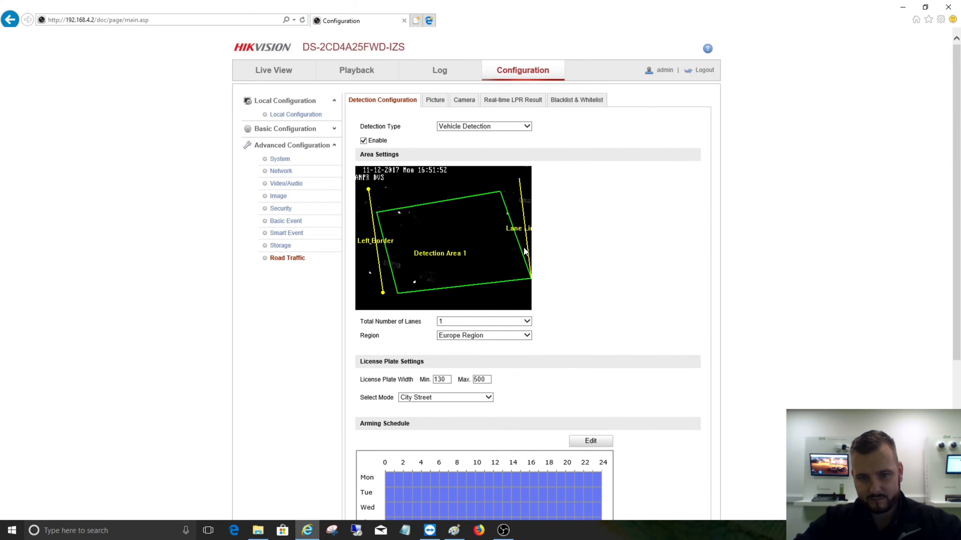
pyautogui.scroll(-6, 675, 408)
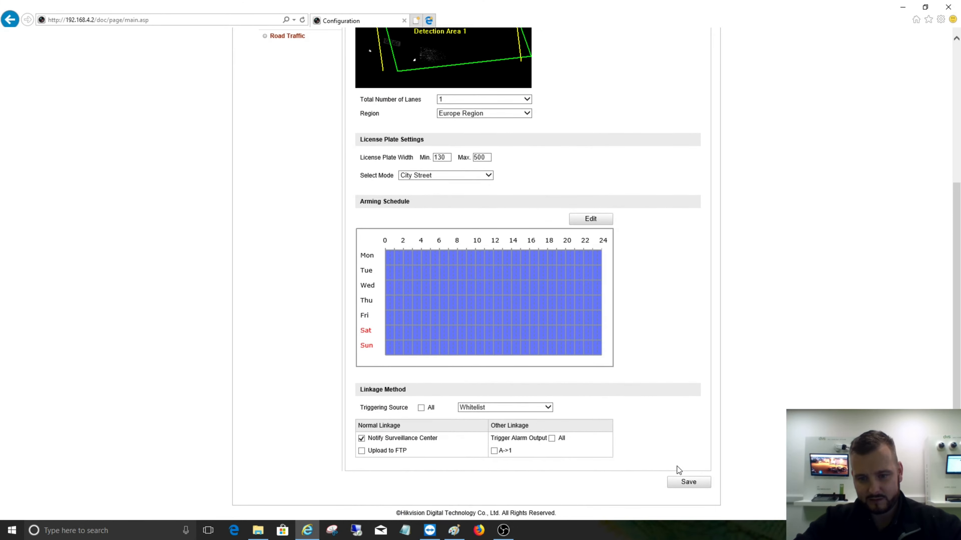
pyautogui.click(677, 485)
pyautogui.scroll(6, 677, 317)
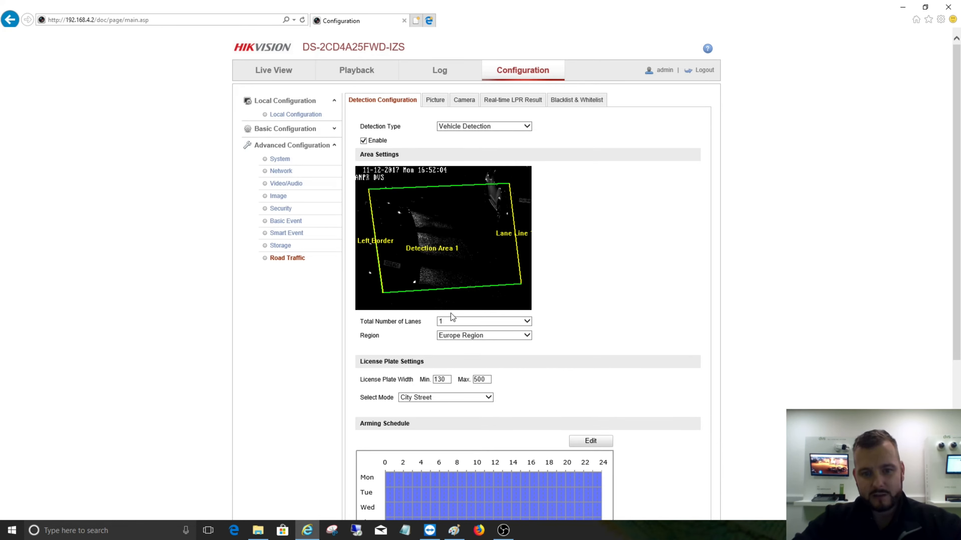
# - Review the available options for the total number of lanes
pyautogui.click(451, 321)
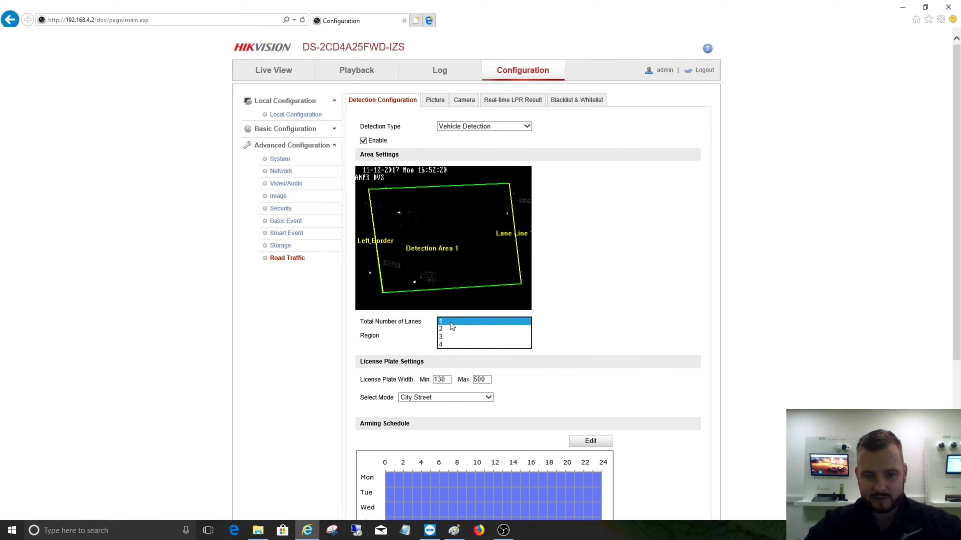
pyautogui.click(620, 294)
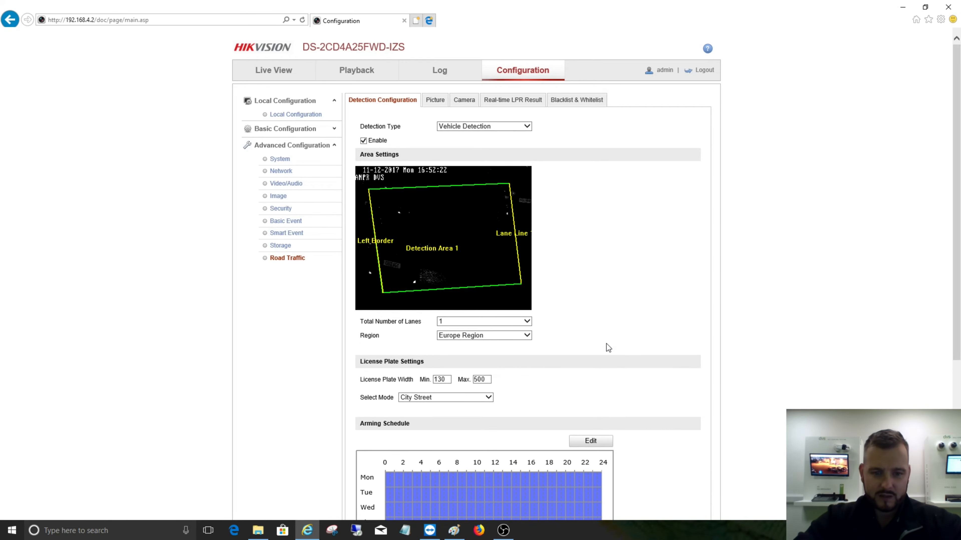
pyautogui.scroll(-2, 606, 344)
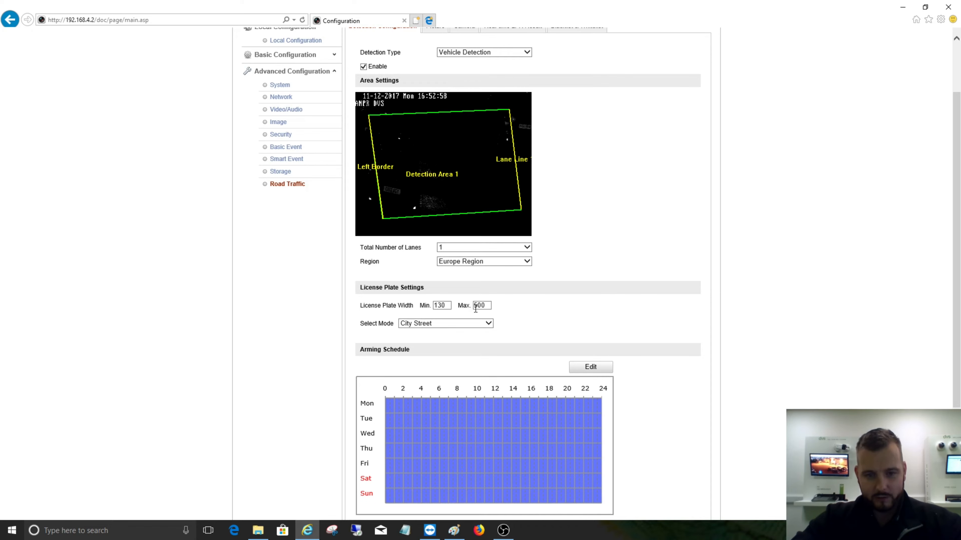
# - Switch to Paint, measure the vehicle's number plate in the captured image with a tight selection, and return to the camera configuration
pyautogui.click(452, 532)
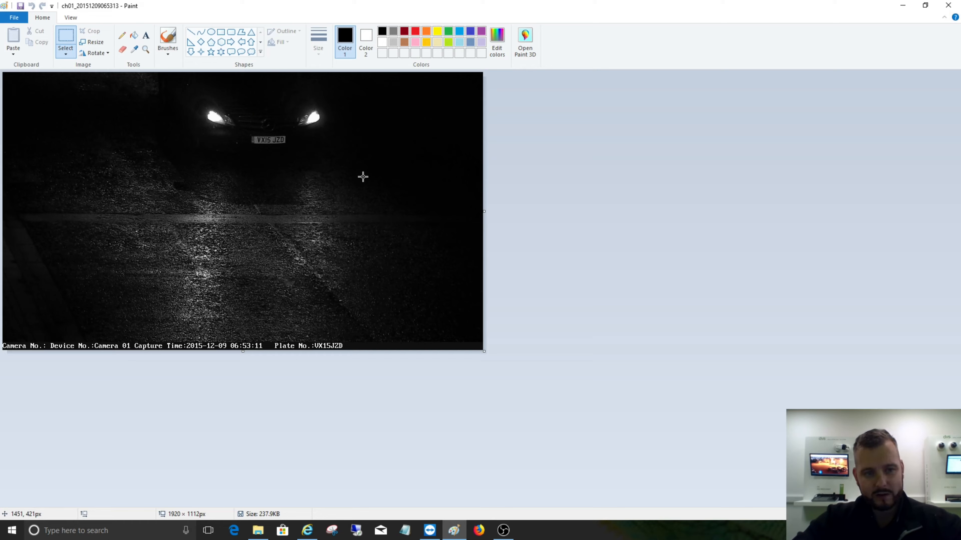
pyautogui.click(65, 36)
pyautogui.moveTo(248, 133); pyautogui.dragTo(287, 145)
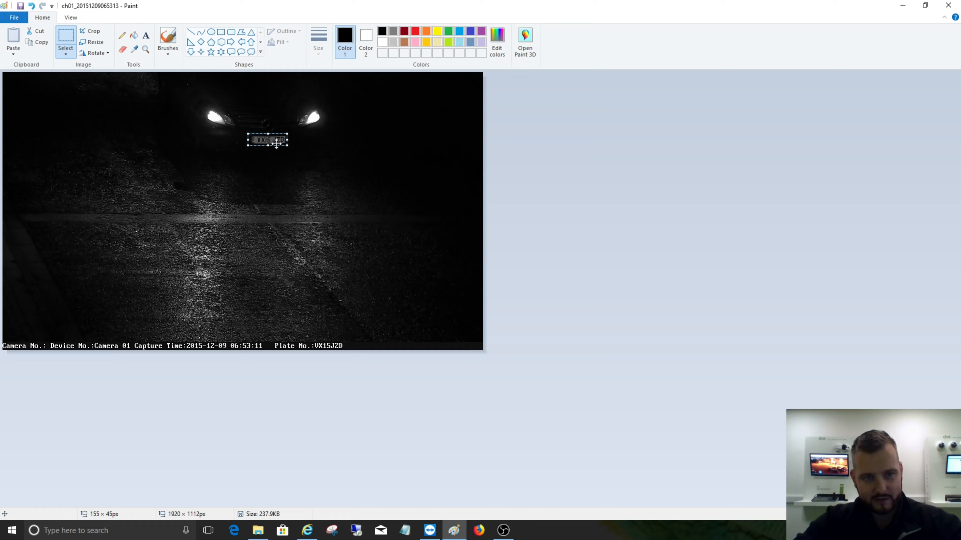
pyautogui.click(903, 5)
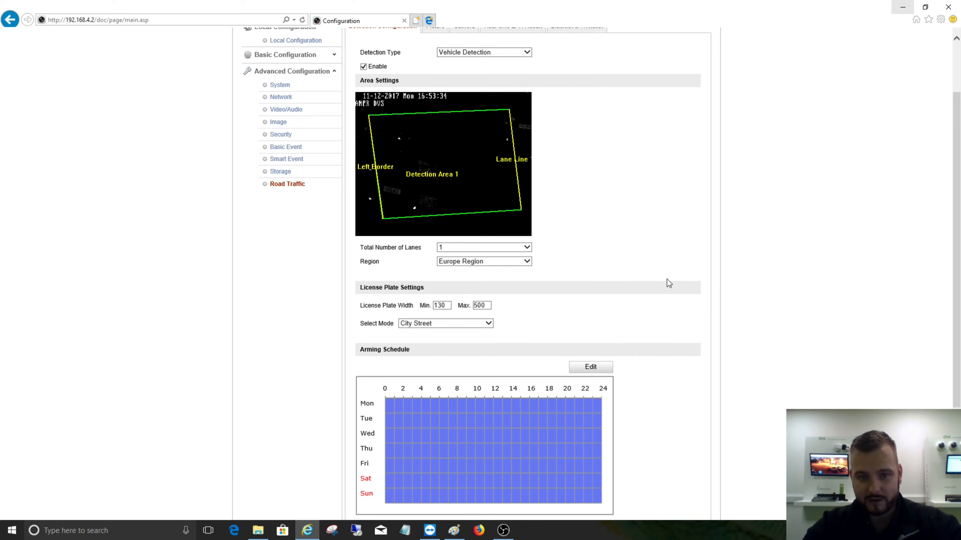
# - Review the available Region options for the vehicle detection
pyautogui.click(472, 262)
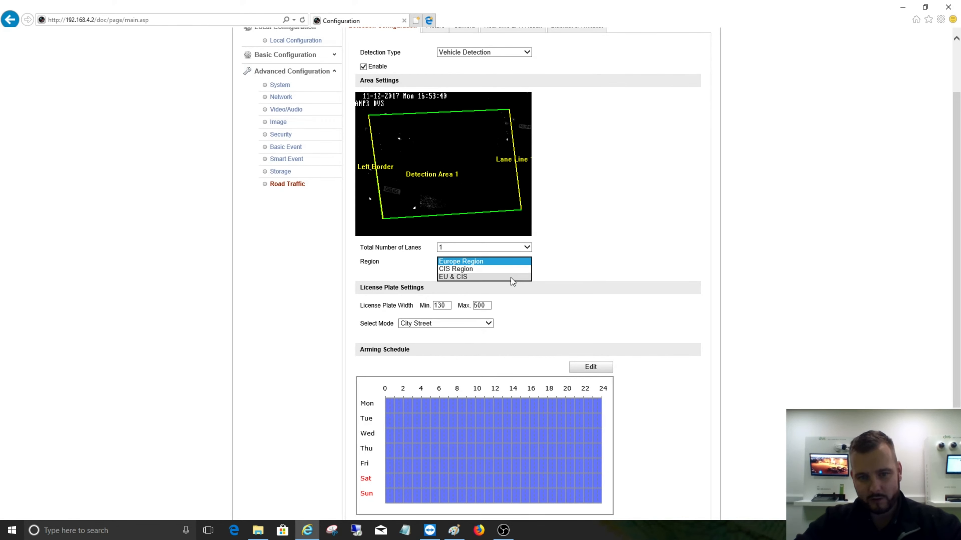
pyautogui.click(569, 268)
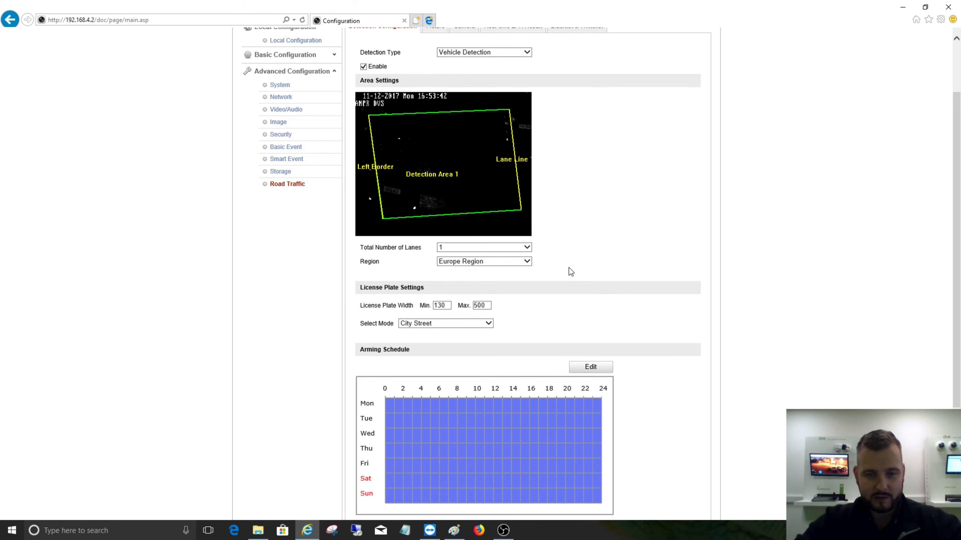
pyautogui.scroll(-2, 562, 292)
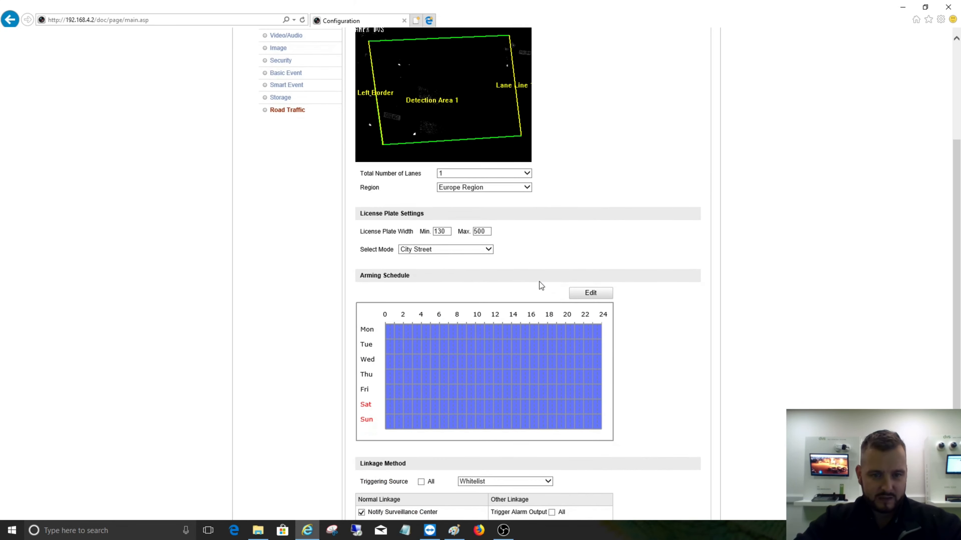
# - Try the Entrance/Exit, Custom and Alarm Input license plate modes, and set the mode back to City Street
pyautogui.click(463, 250)
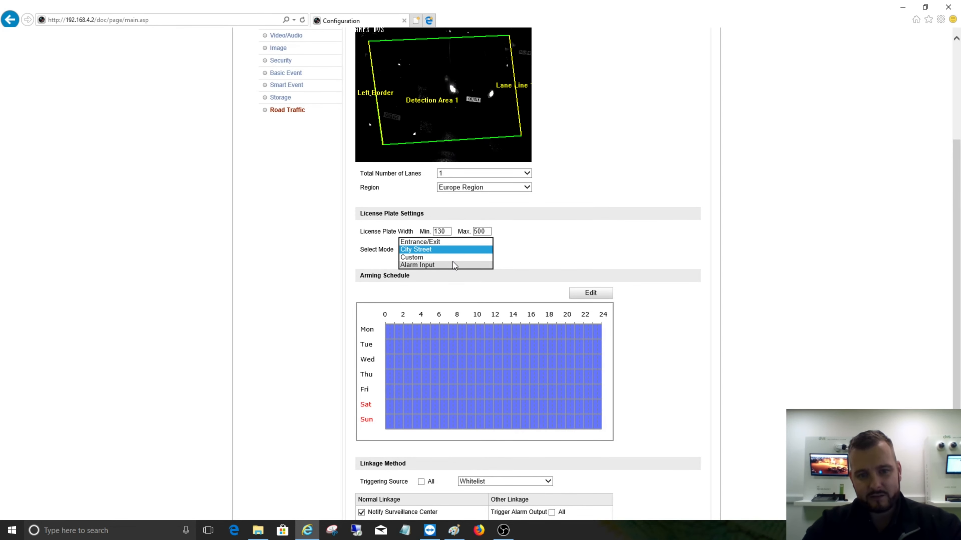
pyautogui.click(417, 243)
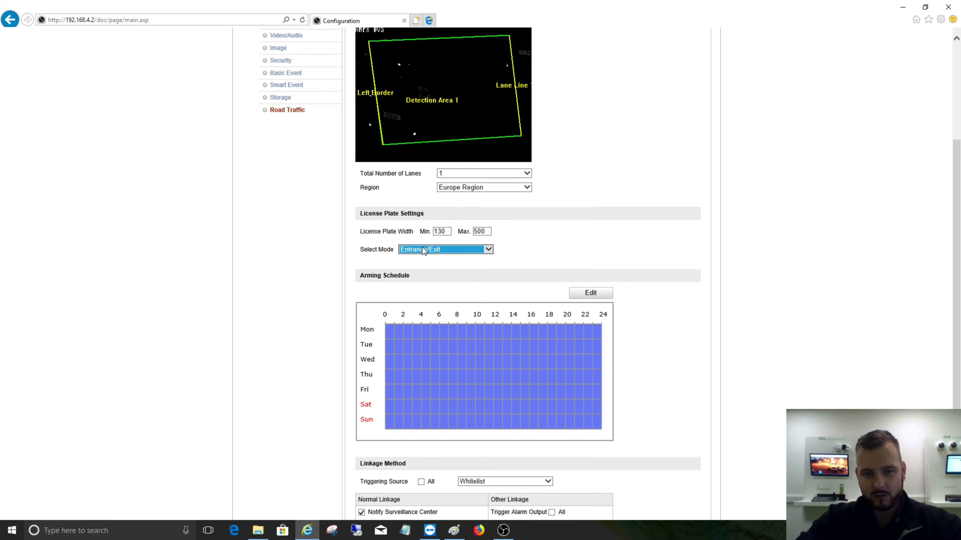
pyautogui.click(423, 248)
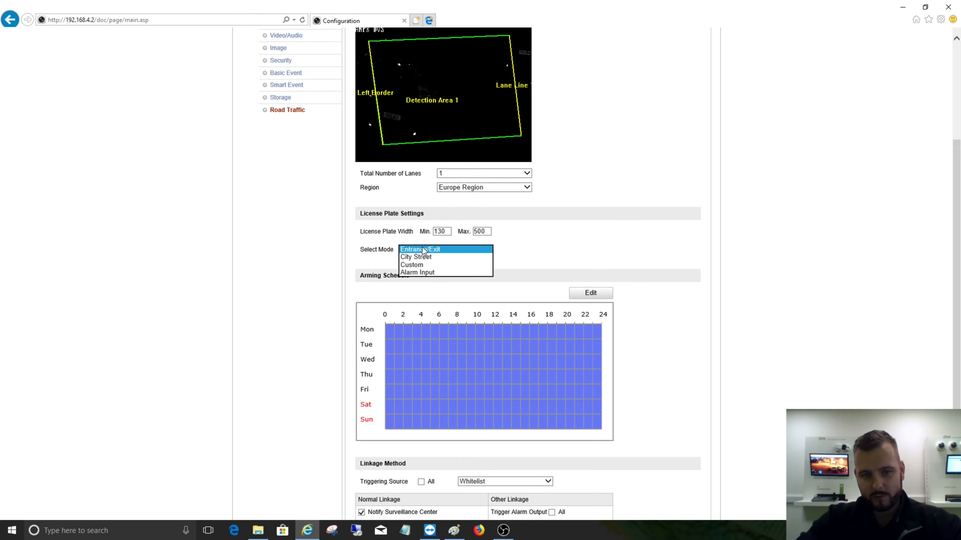
pyautogui.click(428, 263)
pyautogui.click(412, 303)
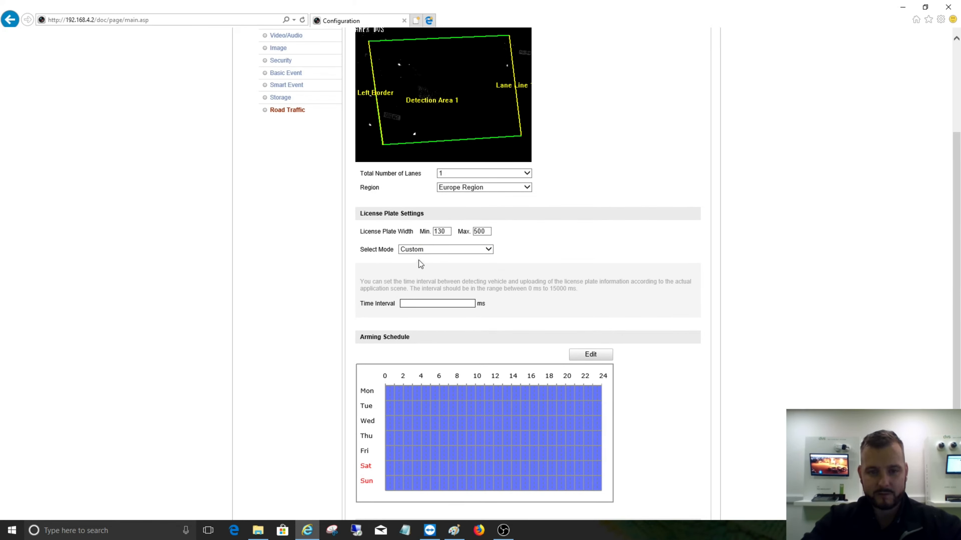
pyautogui.click(424, 249)
pyautogui.click(419, 257)
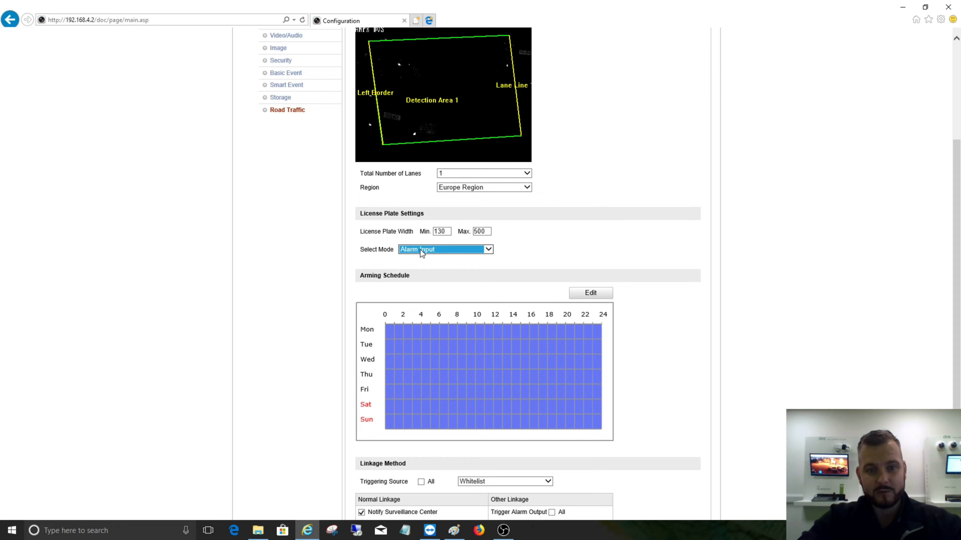
pyautogui.click(420, 249)
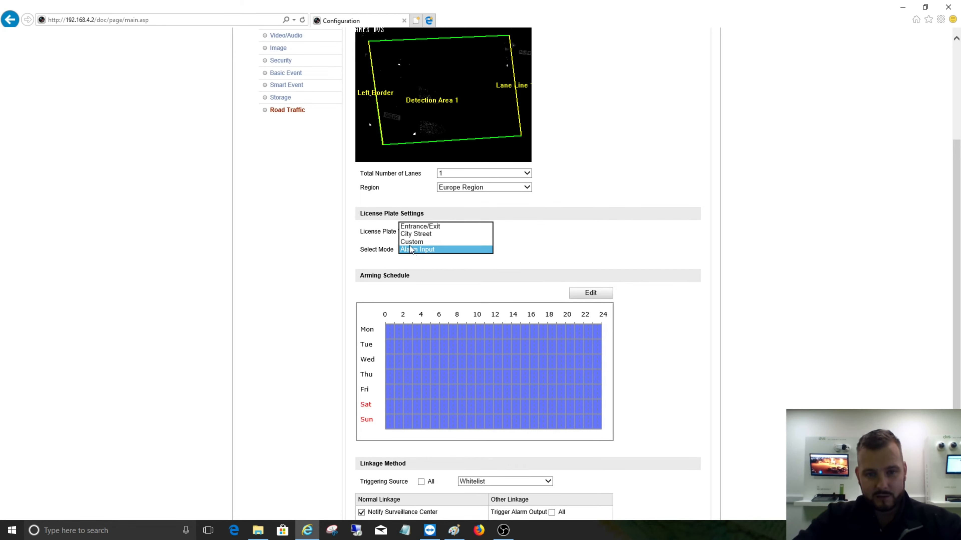
pyautogui.click(416, 234)
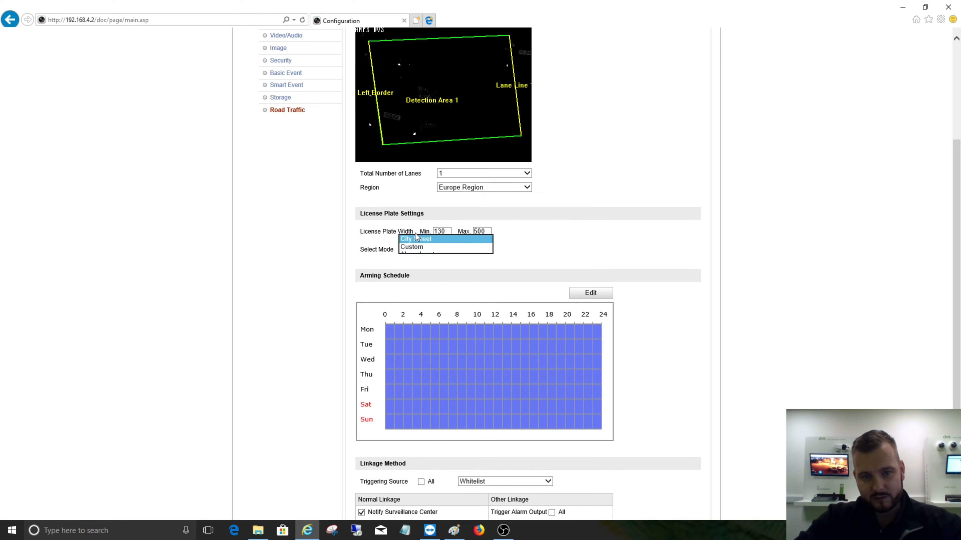
pyautogui.click(526, 257)
# - Review the arming schedule and linkage method sections, and save the vehicle detection configuration
pyautogui.scroll(-3, 528, 261)
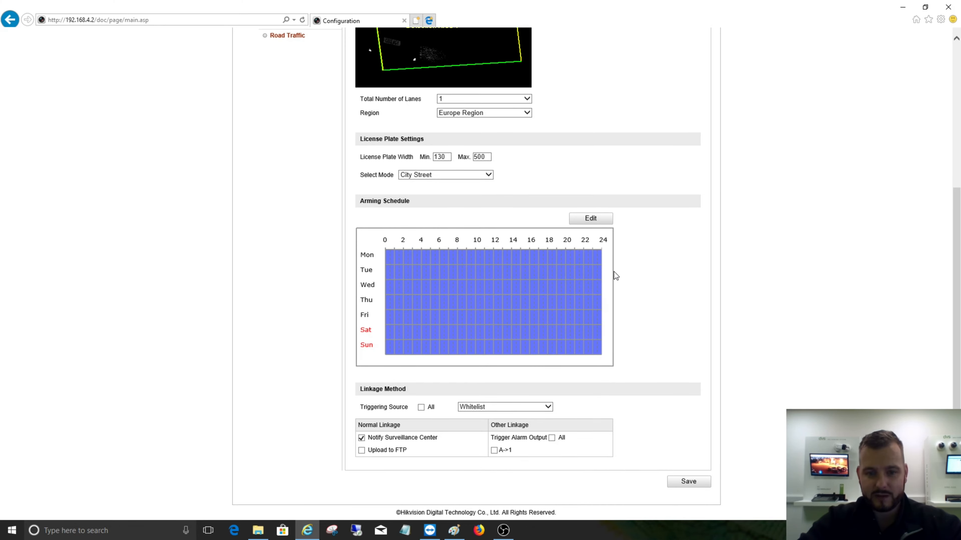
pyautogui.scroll(5, 668, 306)
pyautogui.scroll(-5, 668, 306)
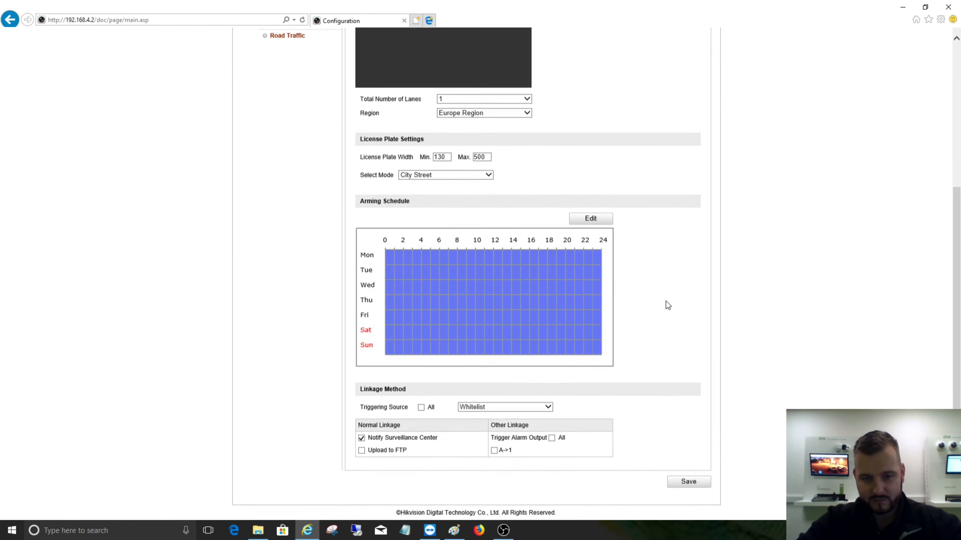
pyautogui.click(698, 487)
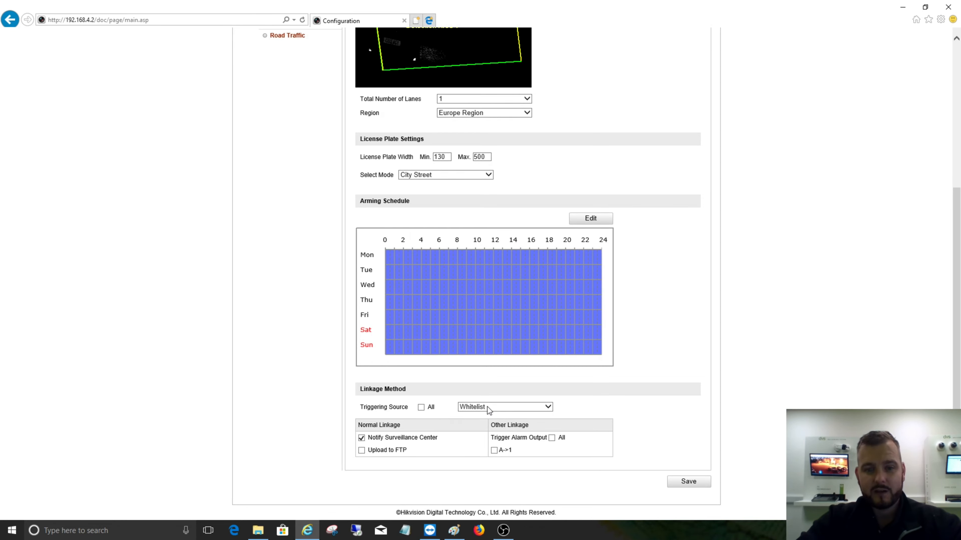
# - Enable the All triggering source for the linkage, disable it again, and save the configuration
pyautogui.click(420, 408)
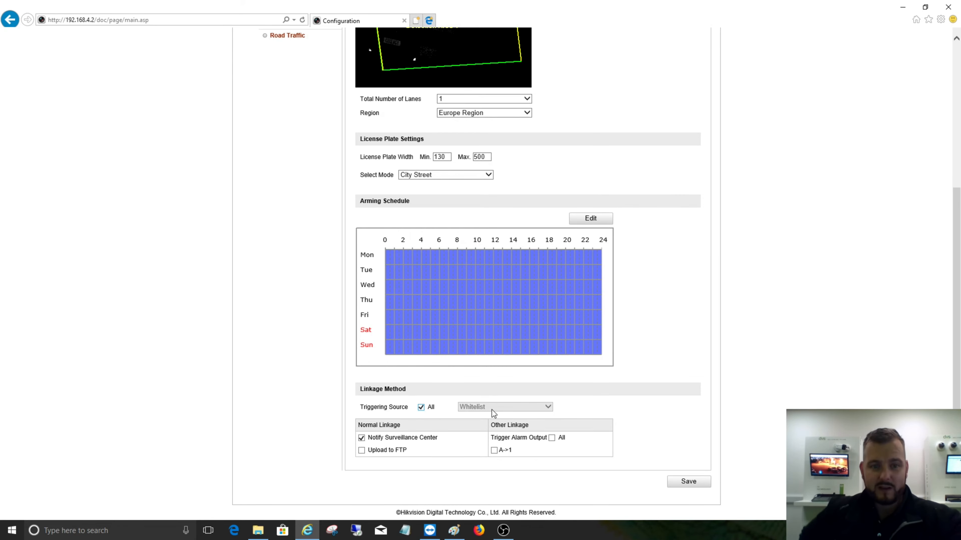
pyautogui.click(421, 408)
pyautogui.click(679, 484)
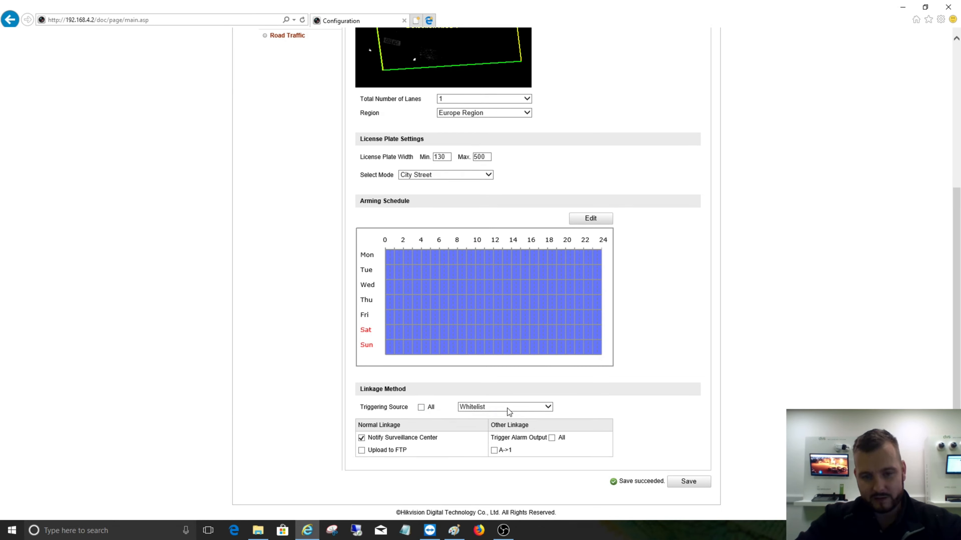
# - Enable alarm output A->1 for the Whitelist triggering source and save, and enable the same output for Blacklist
pyautogui.click(495, 450)
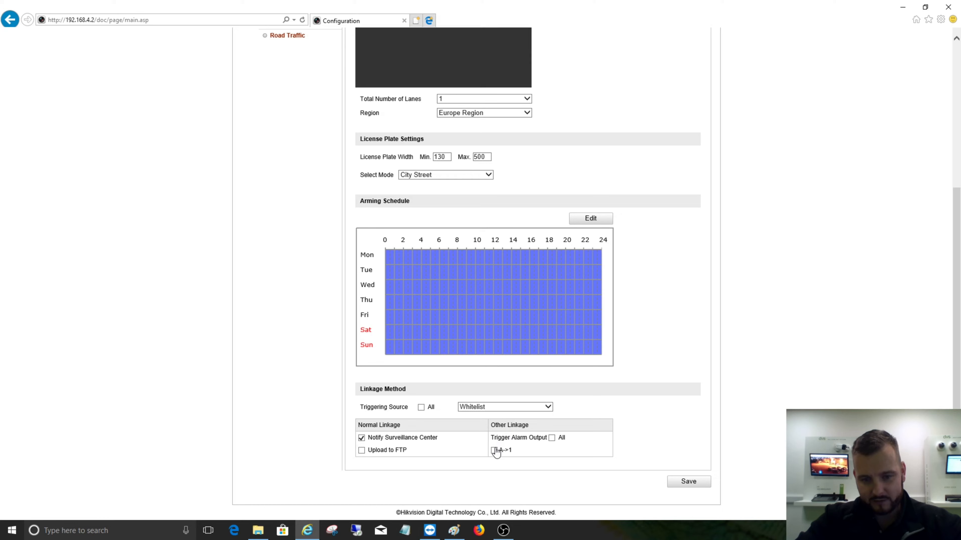
pyautogui.click(684, 482)
pyautogui.click(541, 408)
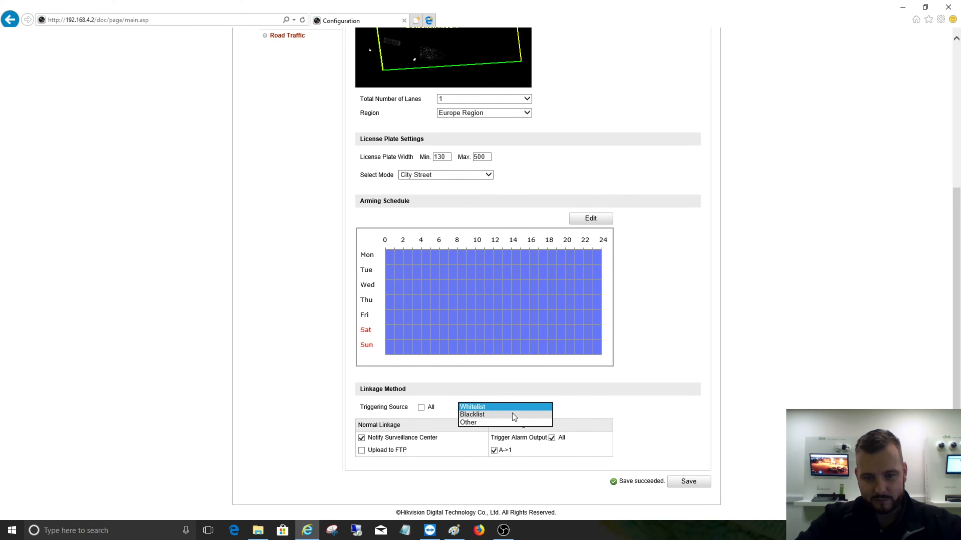
pyautogui.click(512, 417)
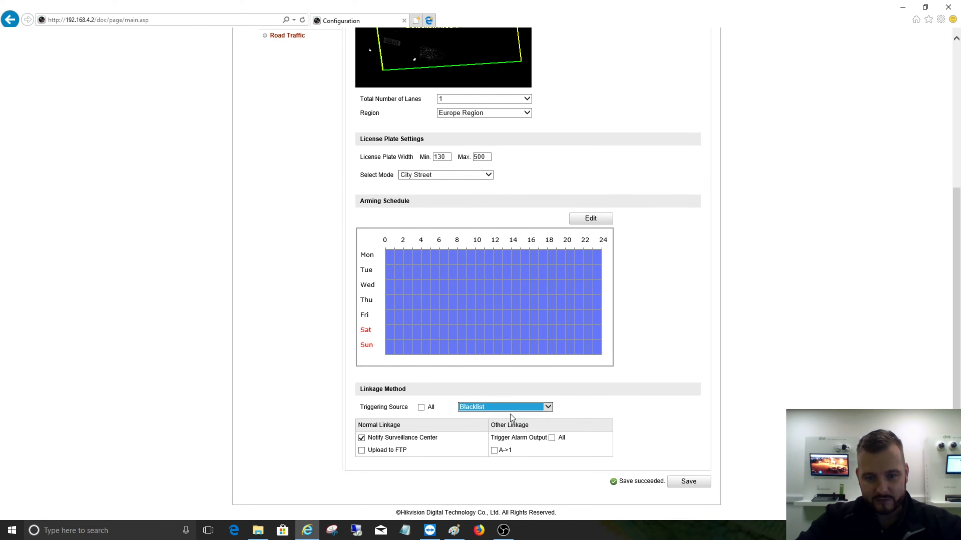
pyautogui.click(494, 450)
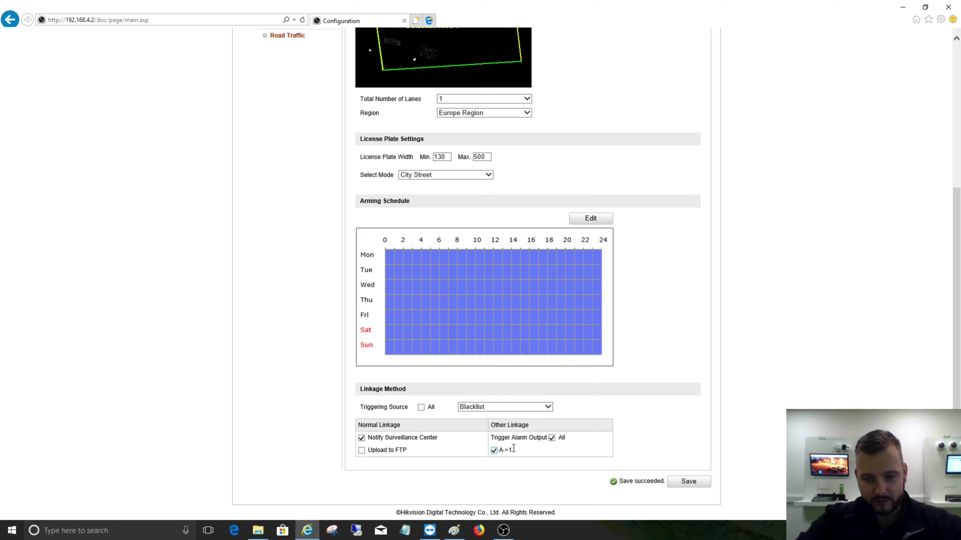
# - Enable alarm output A->1 for the Other triggering source and save the configuration
pyautogui.click(545, 409)
pyautogui.click(528, 414)
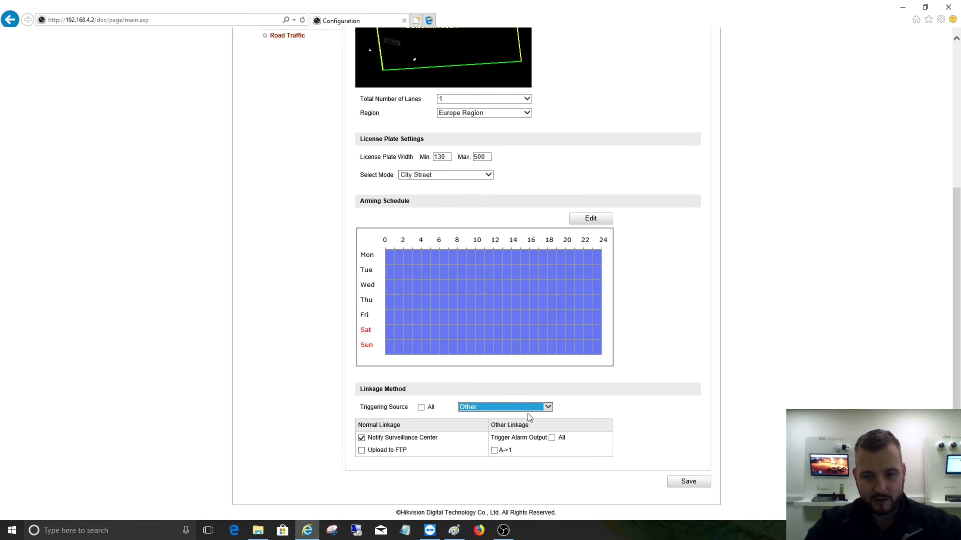
pyautogui.click(494, 450)
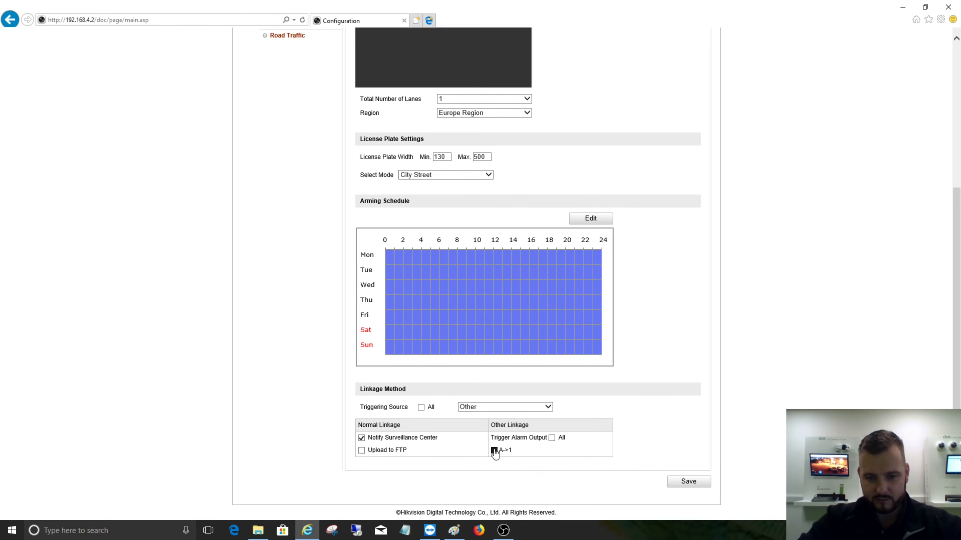
pyautogui.click(704, 481)
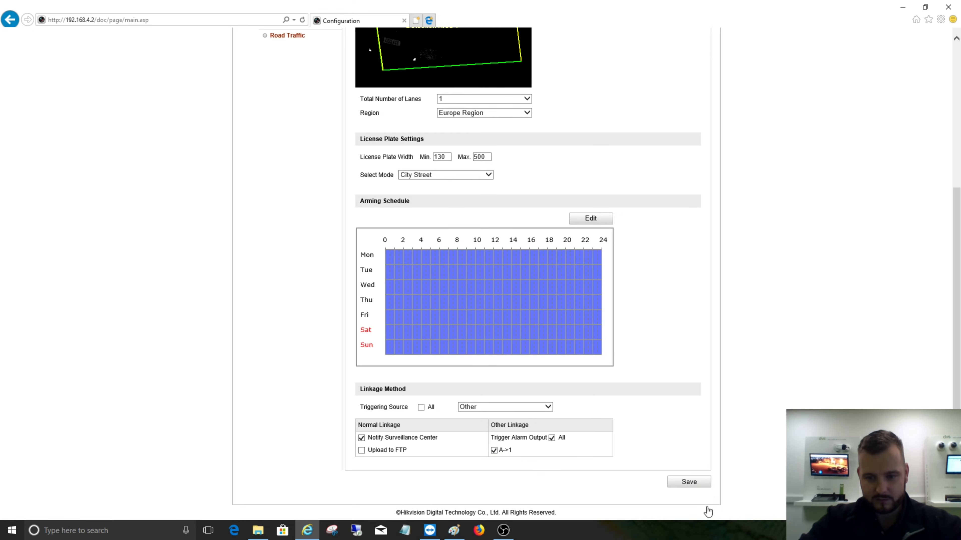
pyautogui.click(694, 483)
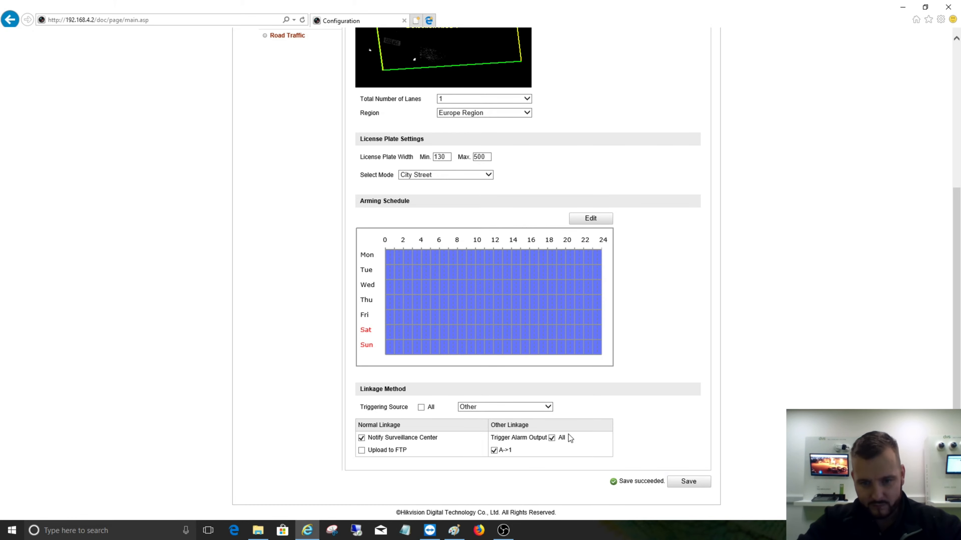
# - Disable the alarm output for the Other and Blacklist triggering sources, saving the configuration after each
pyautogui.click(551, 439)
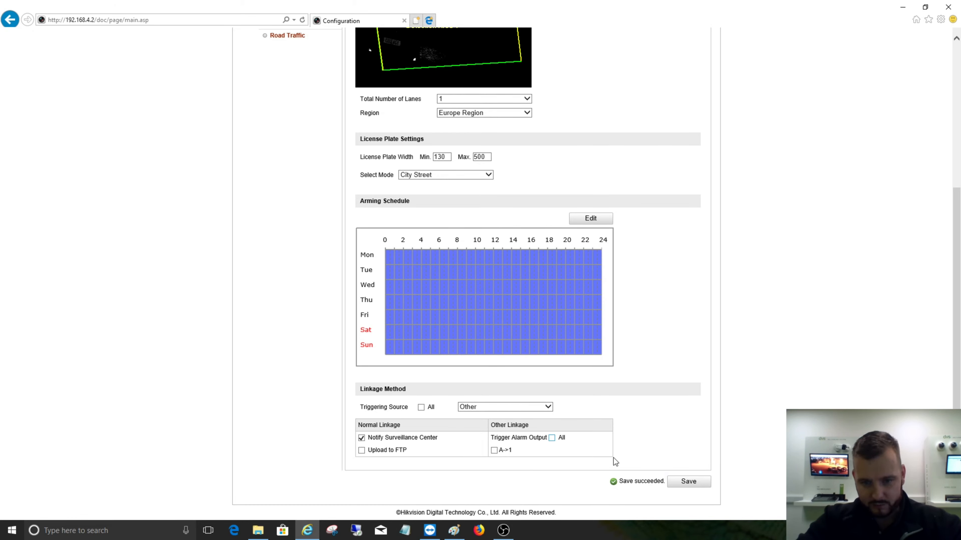
pyautogui.click(681, 481)
pyautogui.click(505, 407)
pyautogui.click(492, 401)
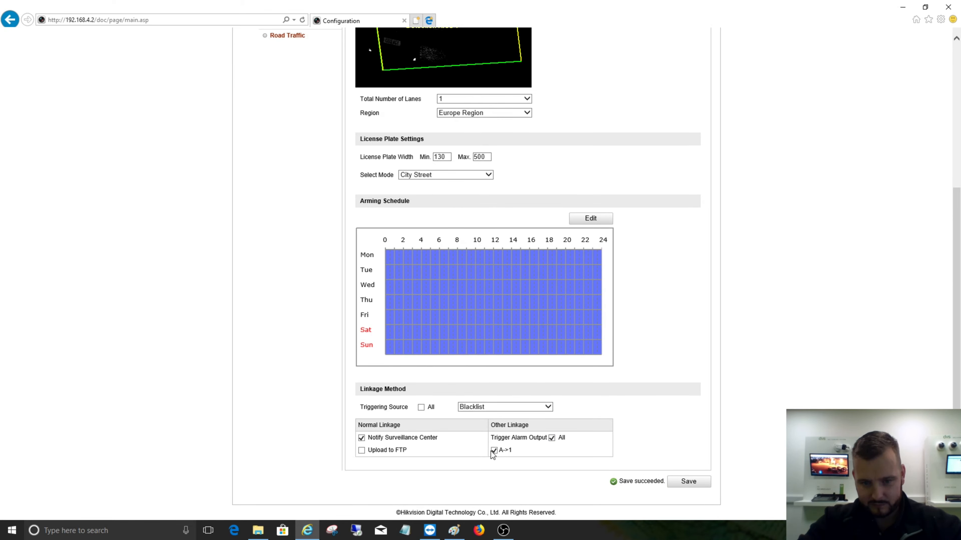
pyautogui.click(515, 452)
pyautogui.click(676, 482)
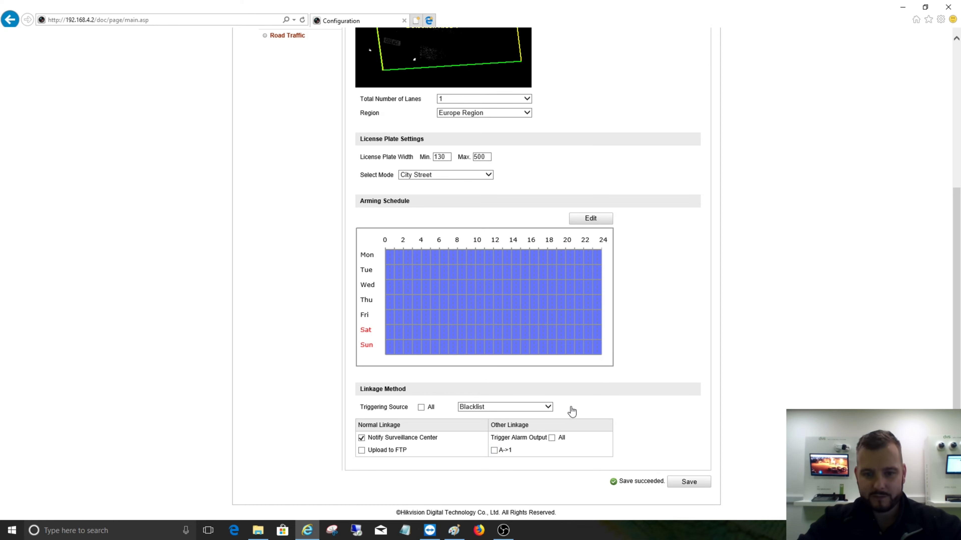
# - Disable alarm output A->1 for the Whitelist triggering source and save the configuration
pyautogui.click(535, 408)
pyautogui.click(518, 399)
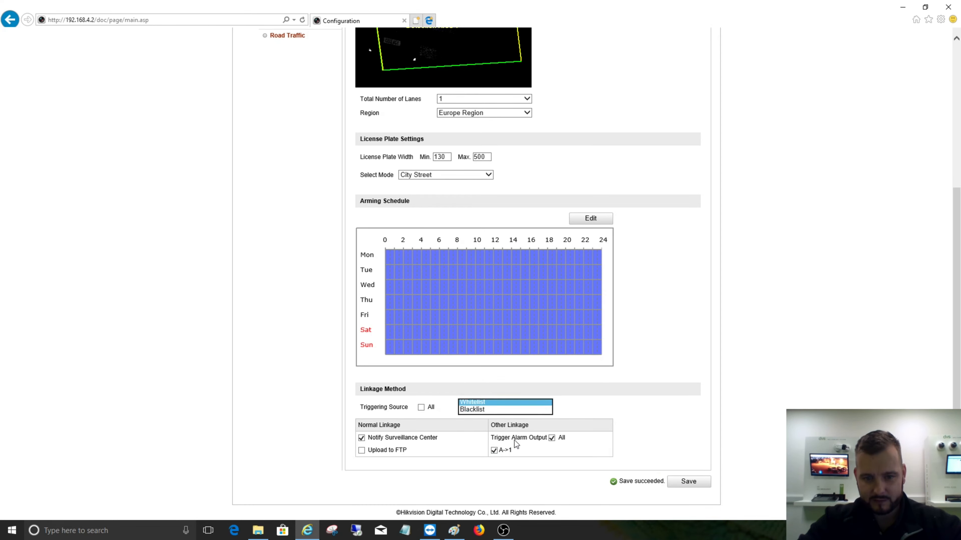
pyautogui.click(494, 451)
pyautogui.click(684, 482)
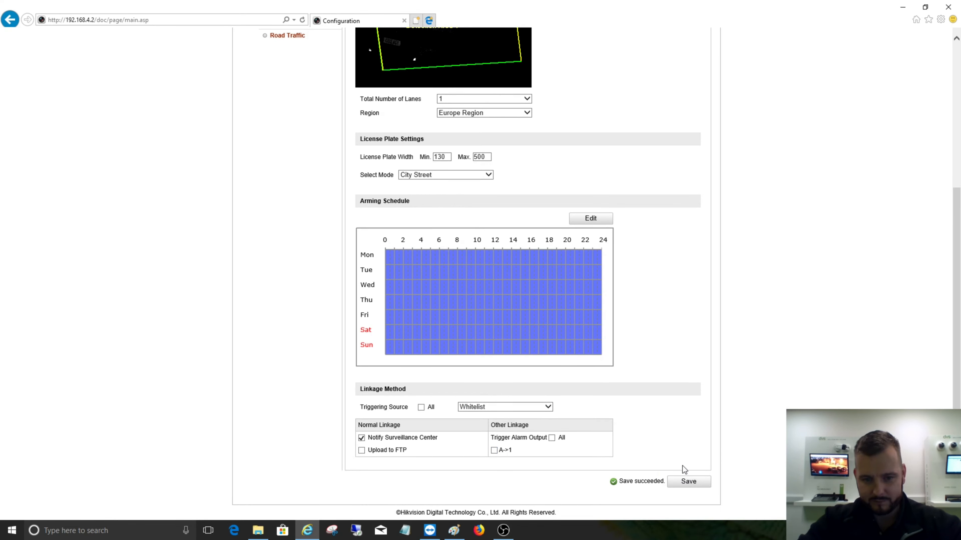
# - View the road traffic picture settings, set the camera's Device No. to DVS LPR, and save
pyautogui.scroll(3, 683, 454)
pyautogui.scroll(2, 683, 451)
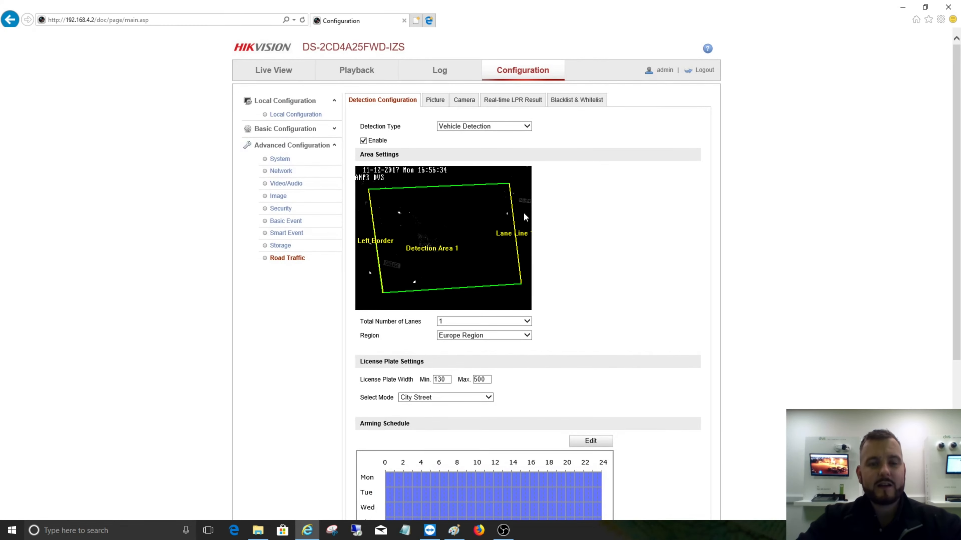
pyautogui.click(429, 105)
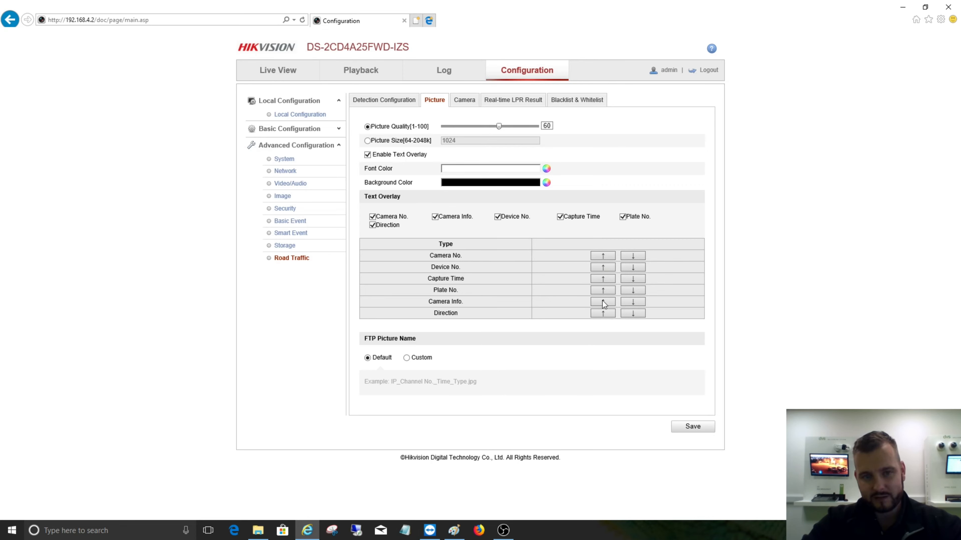
pyautogui.click(471, 101)
pyautogui.moveTo(494, 128); pyautogui.dragTo(421, 122)
pyautogui.write('#')
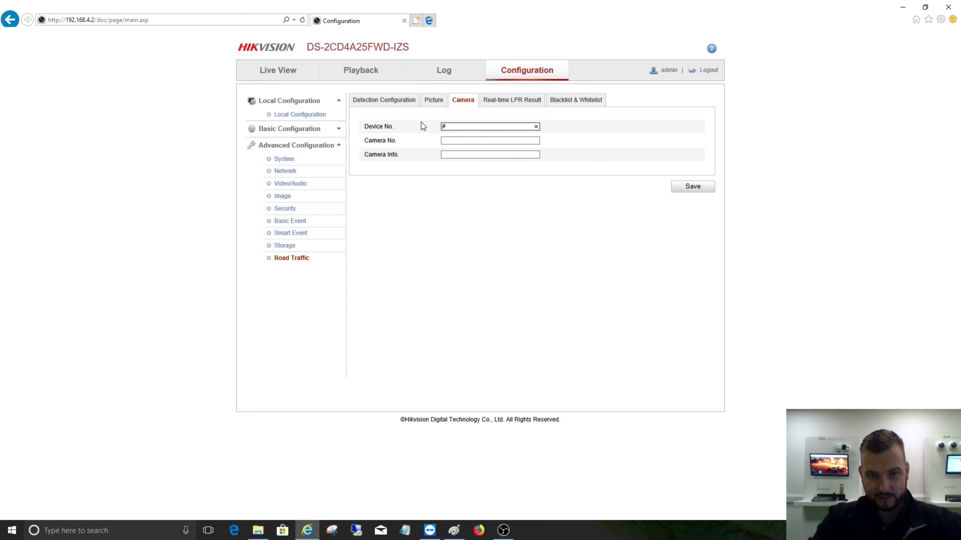
pyautogui.write('VS LPR')
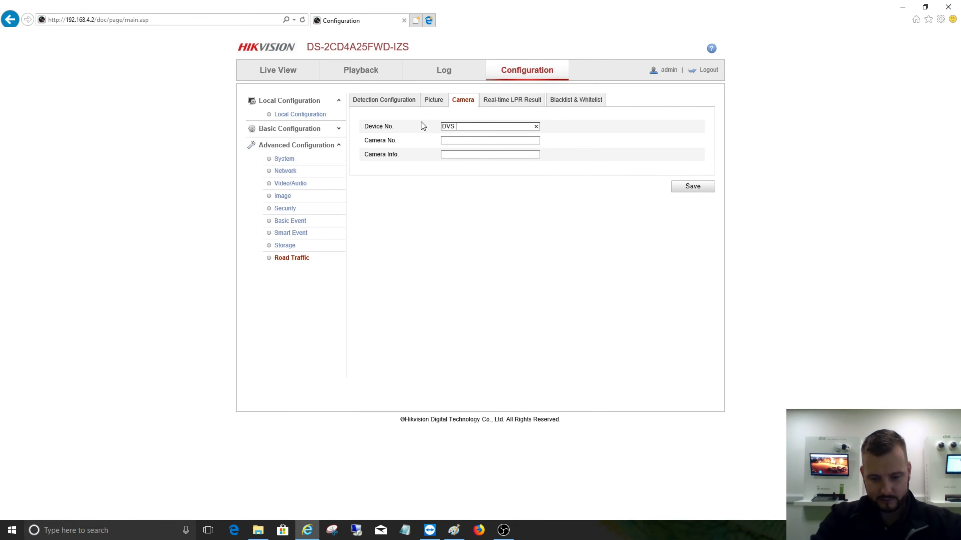
pyautogui.click(689, 189)
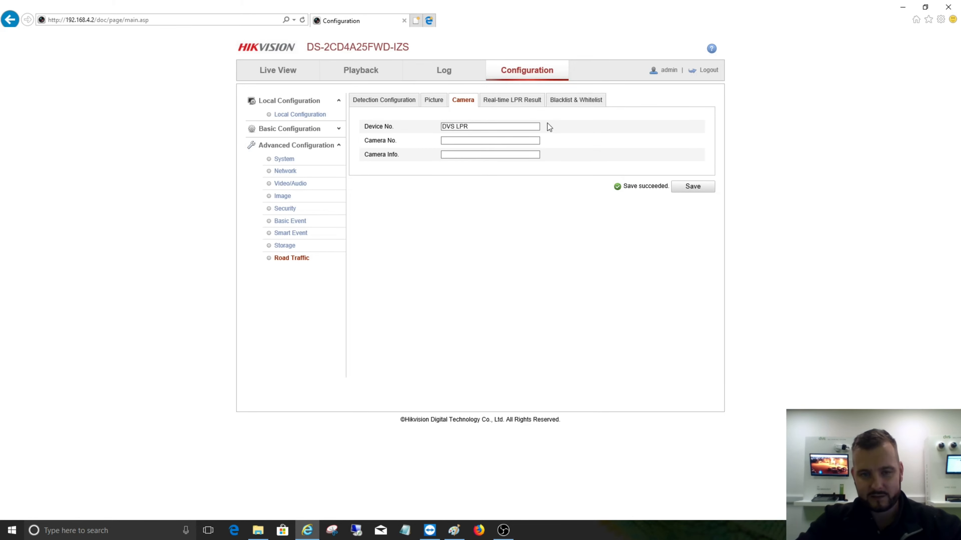
# - Examine the real-time LPR results, including the captured plate pictures, country, lane and direction of the entries
pyautogui.click(514, 101)
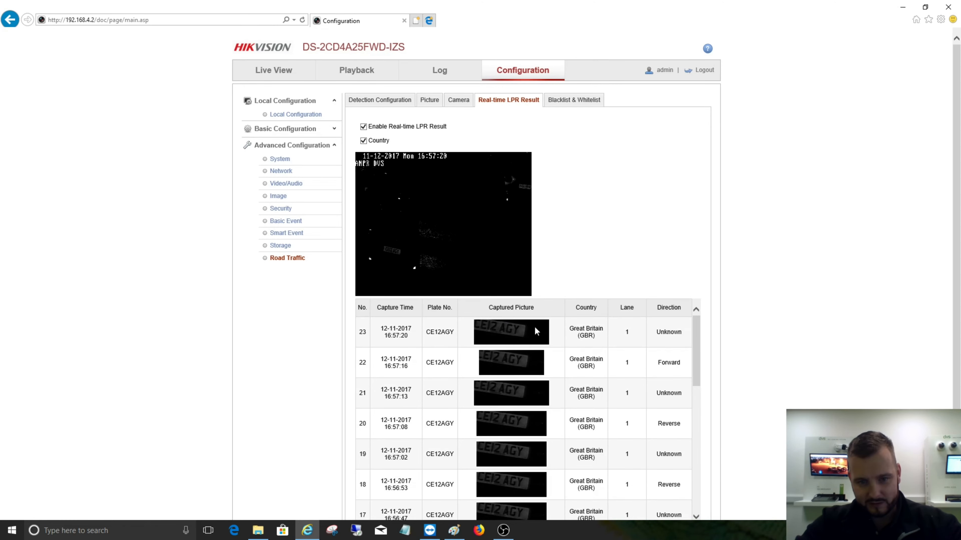
pyautogui.scroll(-1, 539, 327)
pyautogui.scroll(-1, 539, 327)
pyautogui.scroll(1, 535, 336)
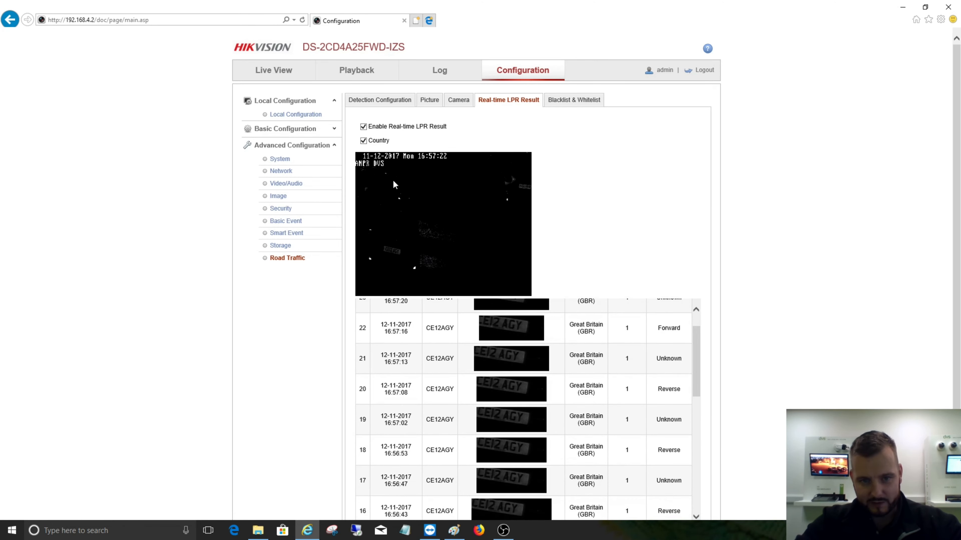
pyautogui.scroll(-2, 551, 296)
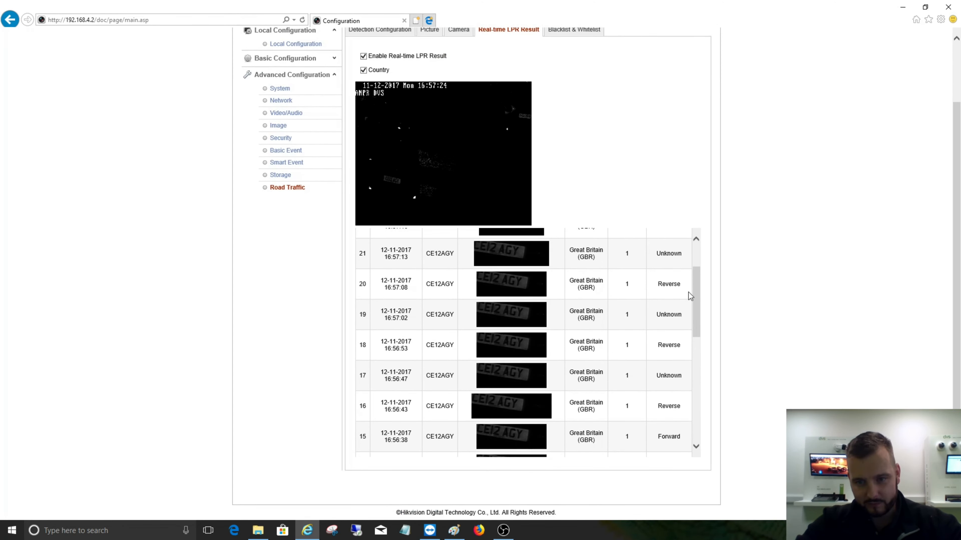
pyautogui.moveTo(696, 292); pyautogui.dragTo(684, 425)
pyautogui.scroll(3, 669, 422)
pyautogui.scroll(6, 670, 422)
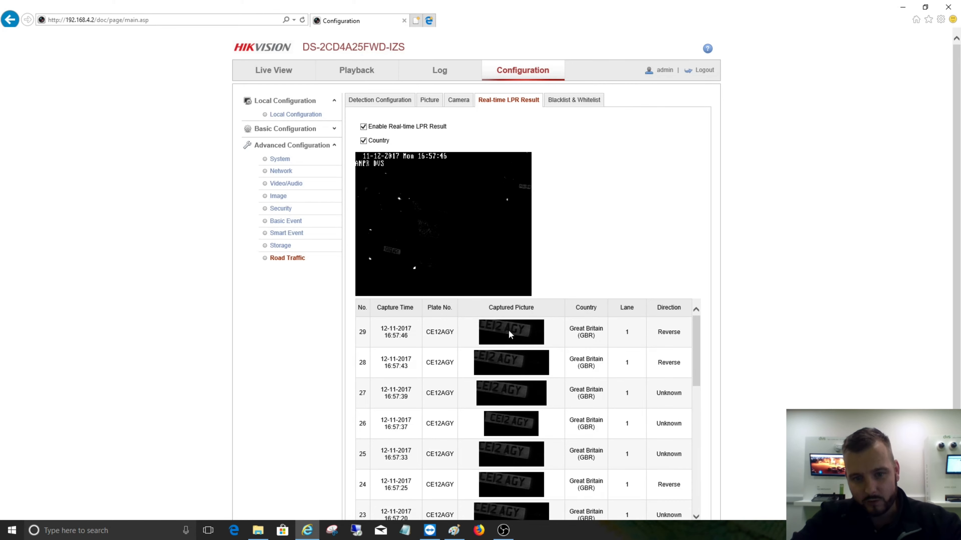
pyautogui.scroll(-5, 515, 401)
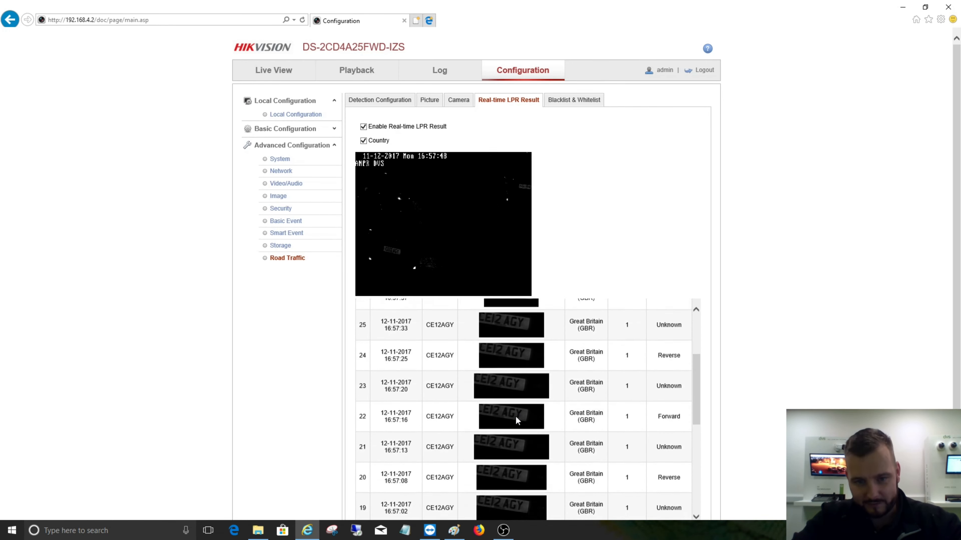
pyautogui.scroll(5, 516, 418)
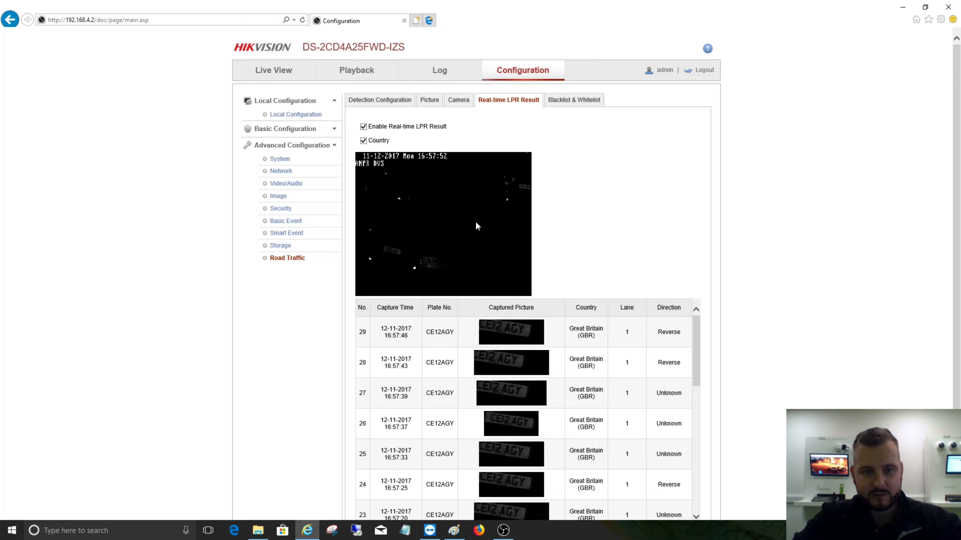
# - Try disabling the real-time LPR result and Country options, and enable both again
pyautogui.click(363, 127)
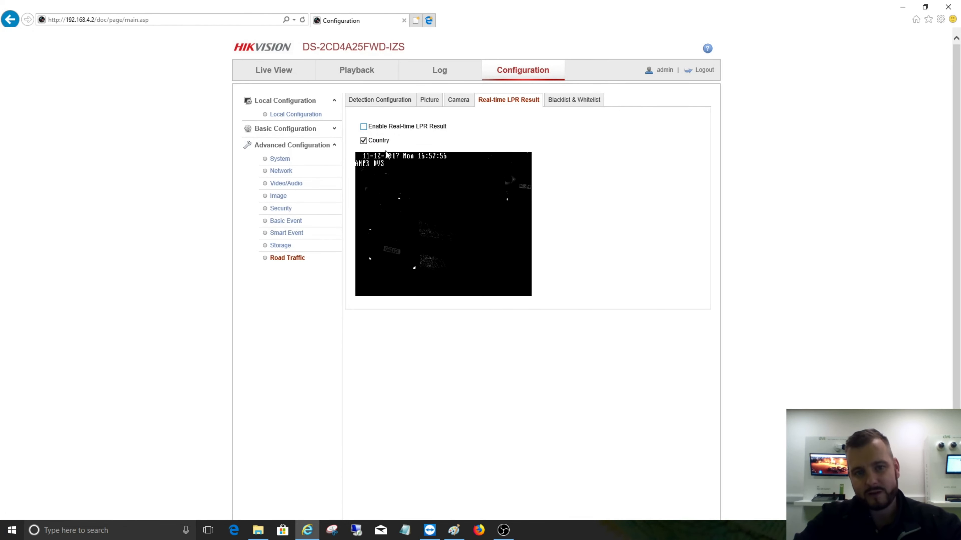
pyautogui.click(363, 141)
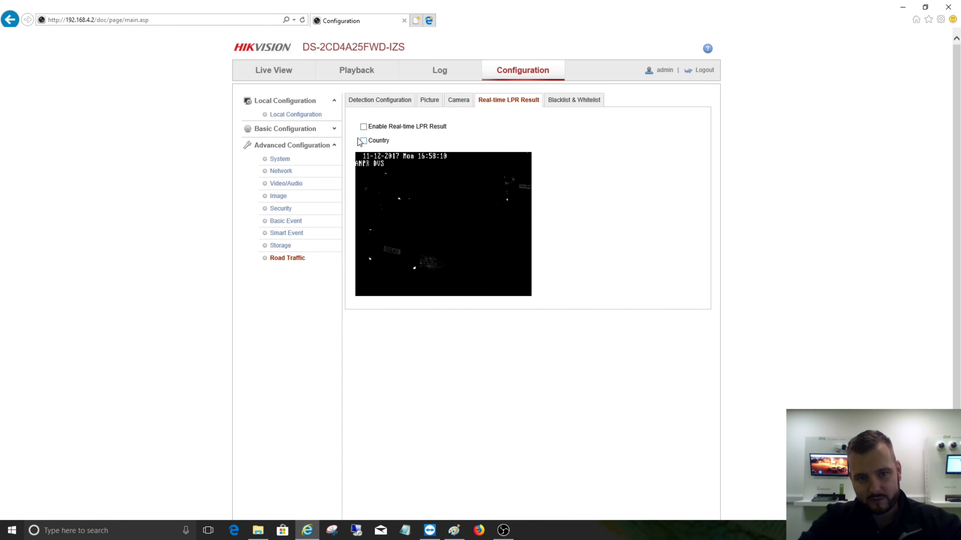
pyautogui.click(363, 128)
pyautogui.click(363, 141)
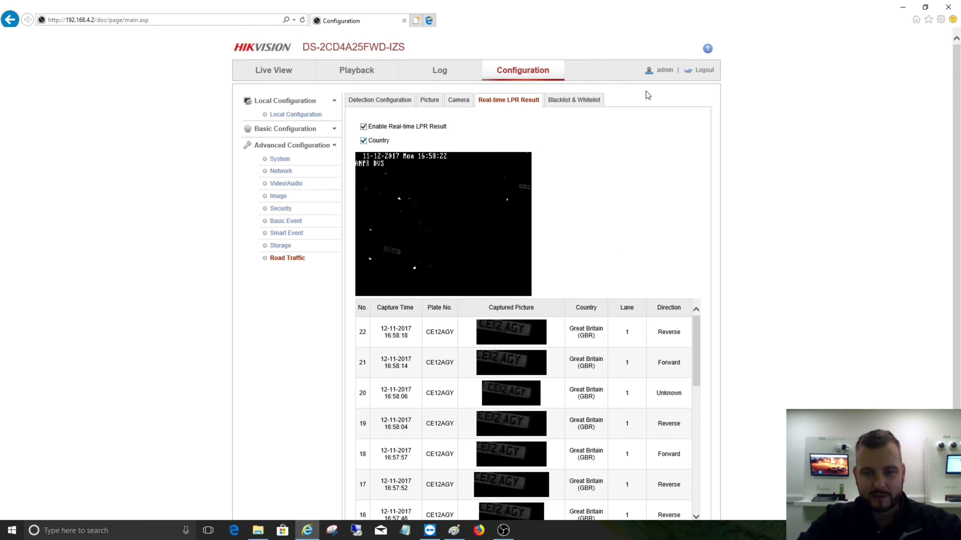
# - Export the blacklist and whitelist to the Desktop as an .xls file named LPR DVS
pyautogui.click(570, 101)
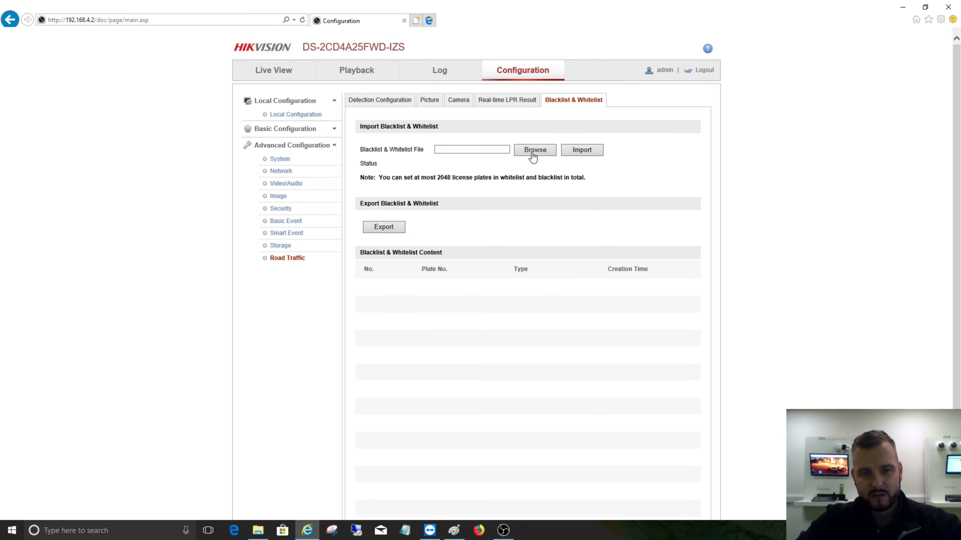
pyautogui.click(384, 227)
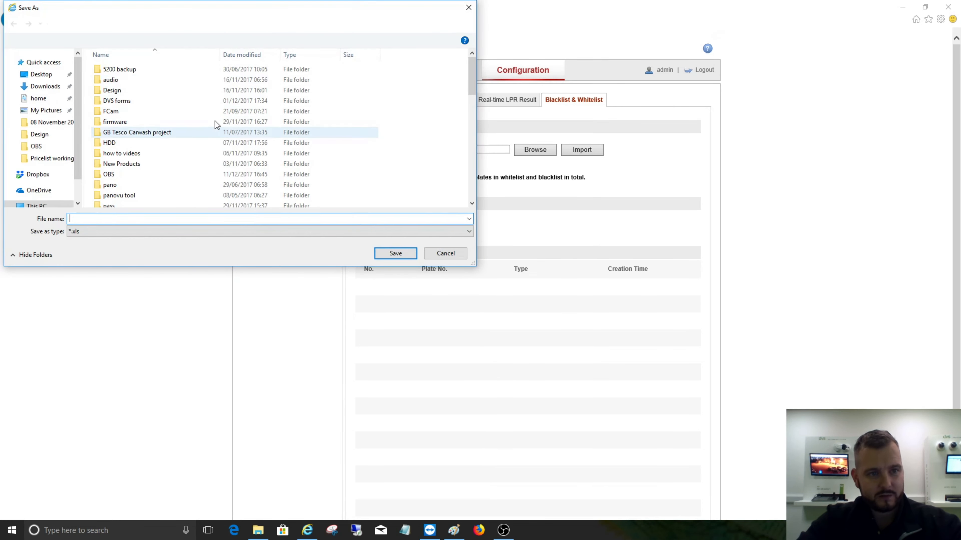
pyautogui.moveTo(79, 127); pyautogui.dragTo(77, 70)
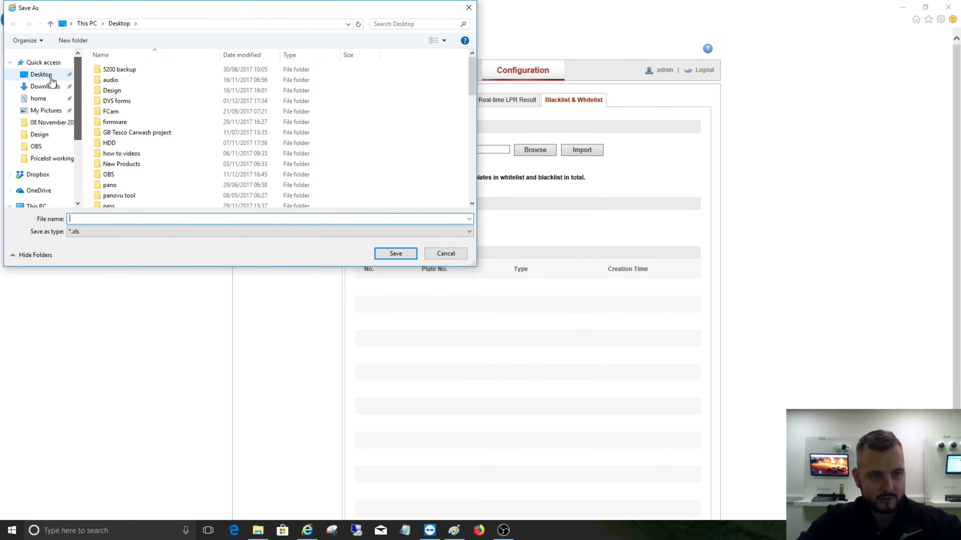
pyautogui.click(43, 75)
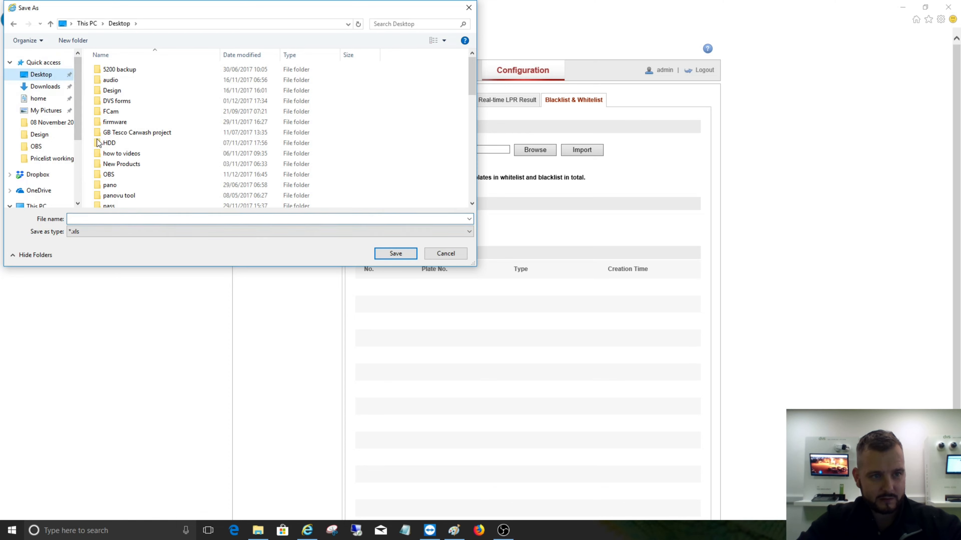
pyautogui.click(94, 217)
pyautogui.write('LP')
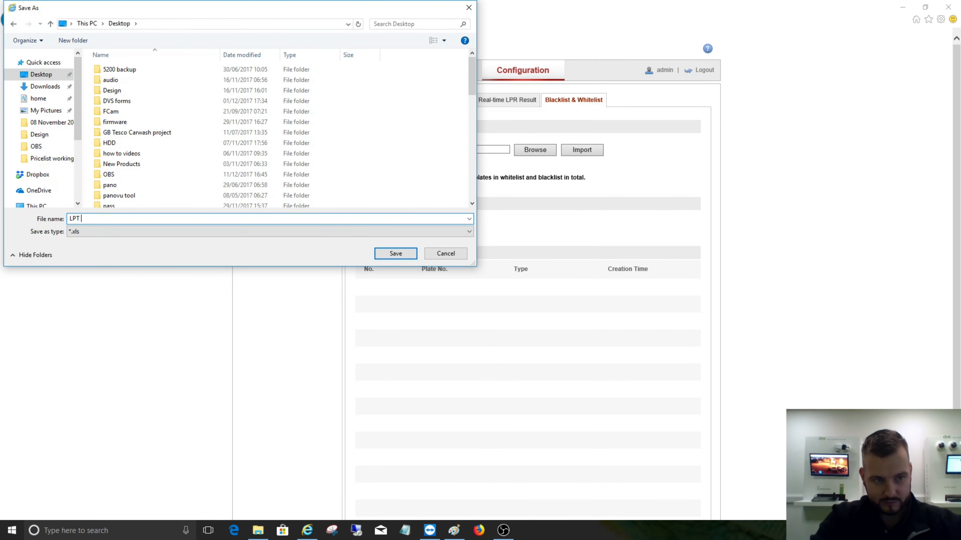
pyautogui.write('R DVS')
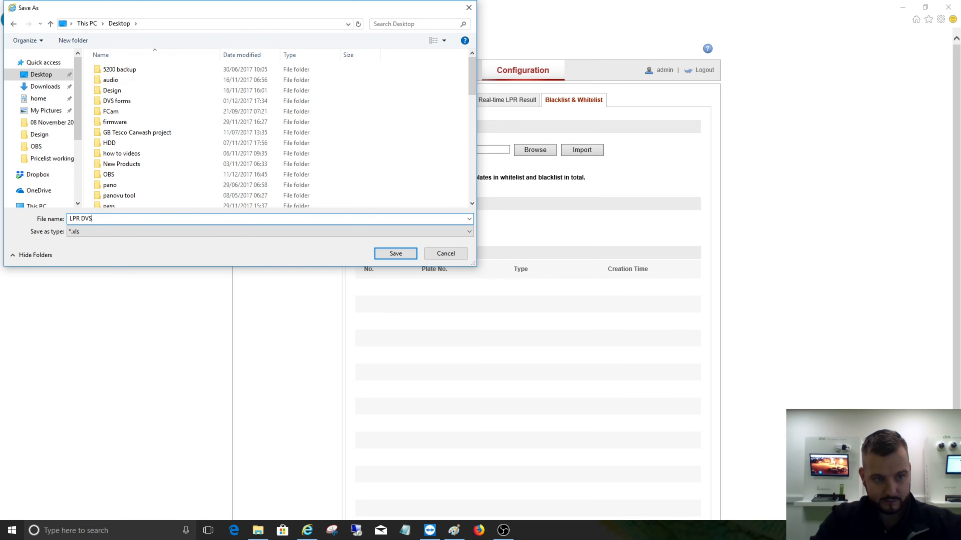
pyautogui.click(397, 254)
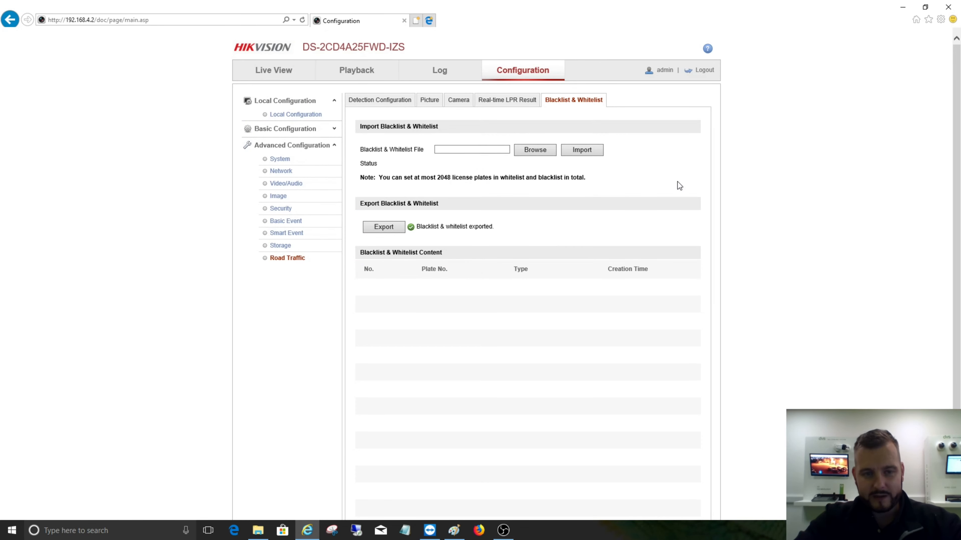
pyautogui.click(134, 530)
pyautogui.write('LPR')
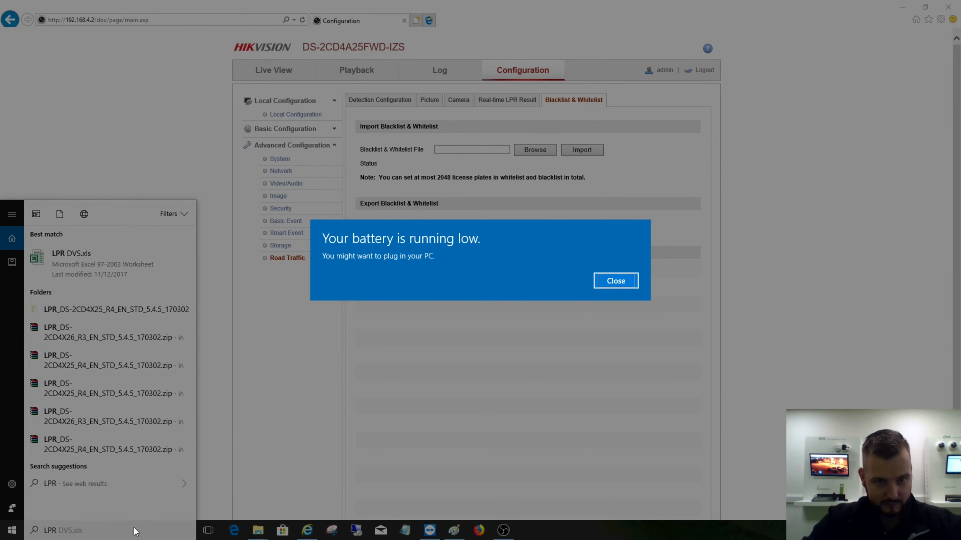
pyautogui.click(605, 290)
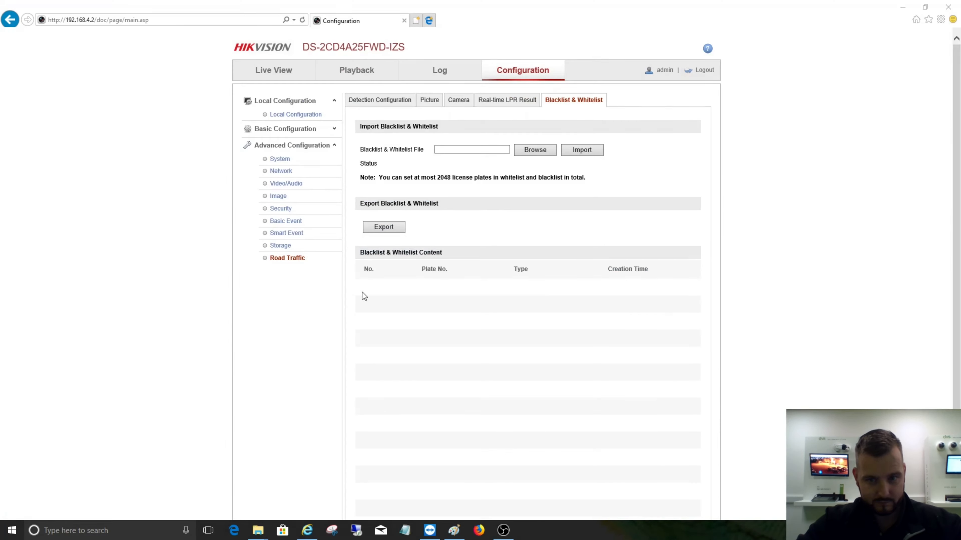
# - Search Windows for the exported LPR DVS.xls file and open it in Excel
pyautogui.click(140, 527)
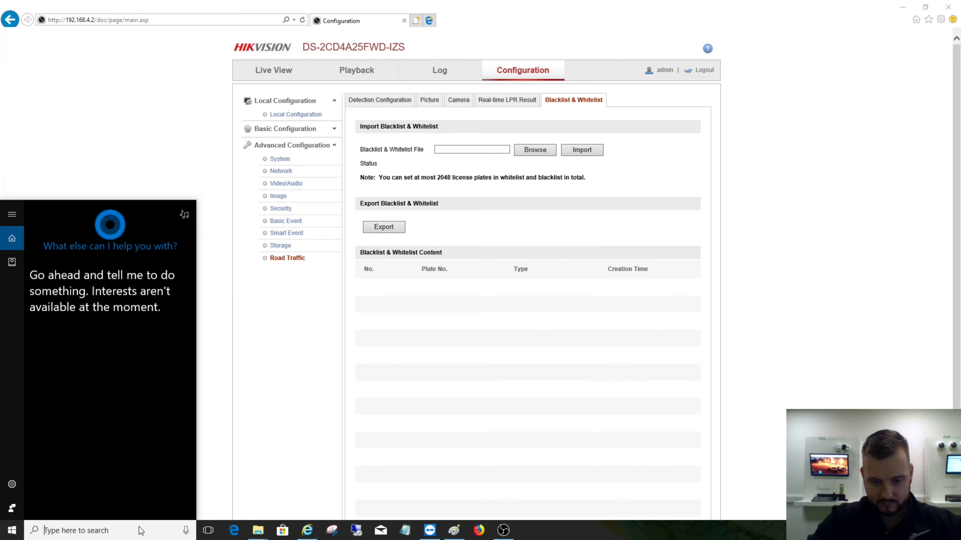
pyautogui.write('LP')
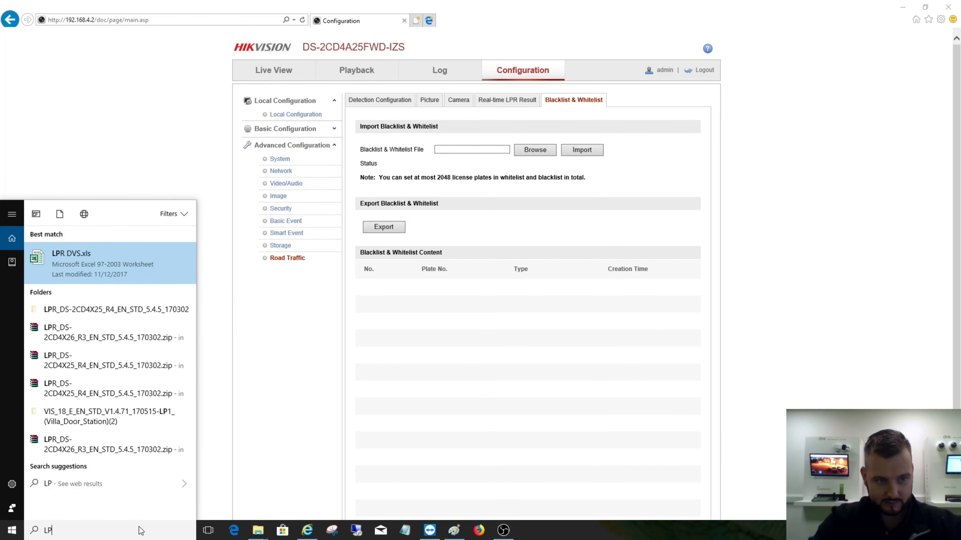
pyautogui.click(93, 259)
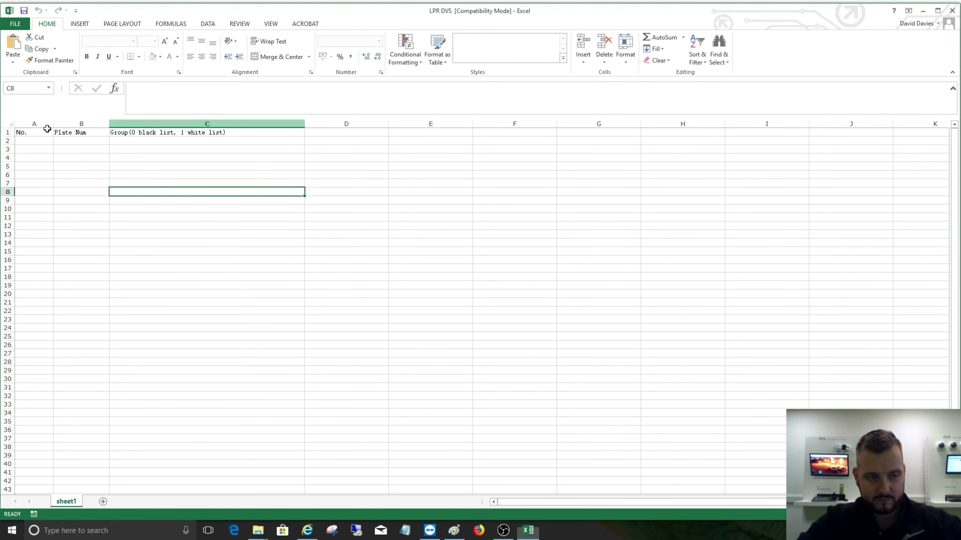
pyautogui.click(46, 140)
pyautogui.write('1')
pyautogui.click(80, 140)
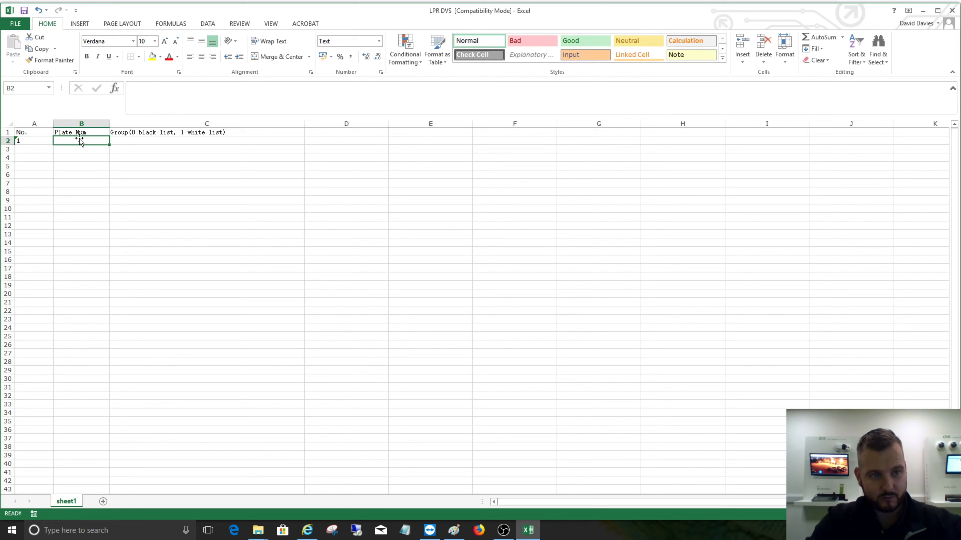
pyautogui.write('VU')
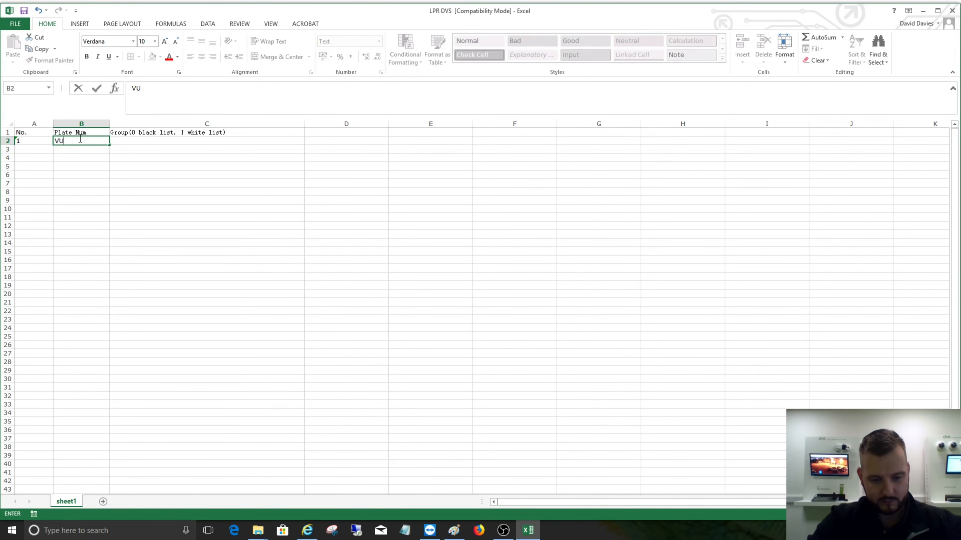
pyautogui.write('65WTY')
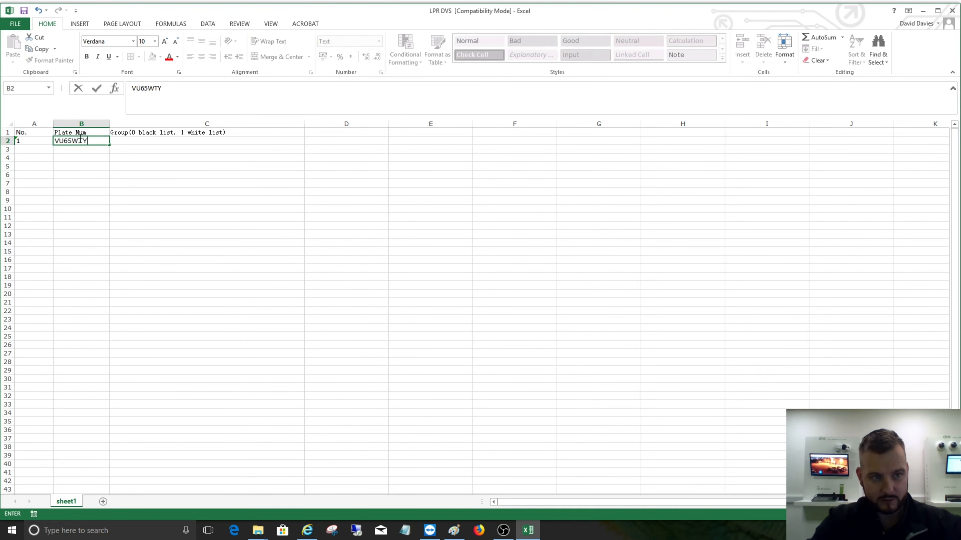
pyautogui.click(126, 140)
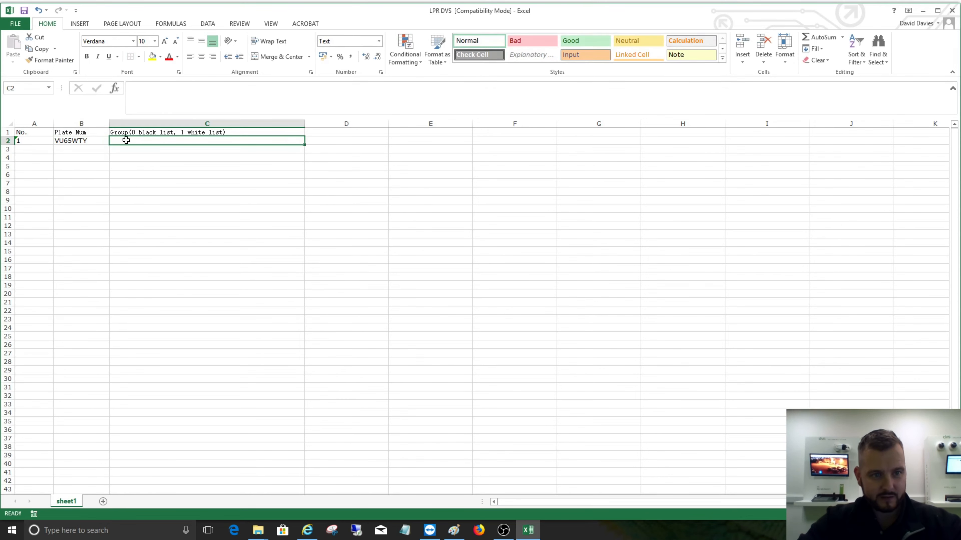
pyautogui.write('1')
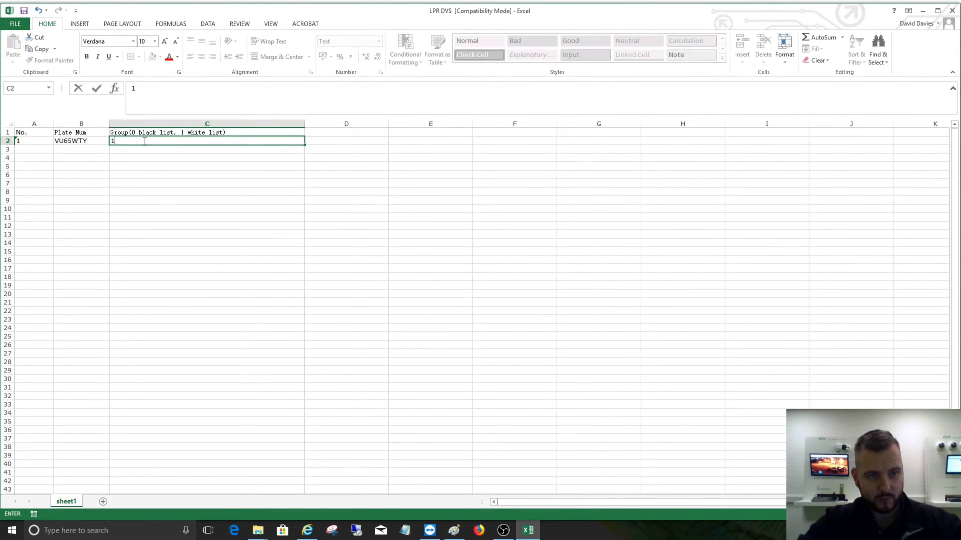
pyautogui.click(23, 11)
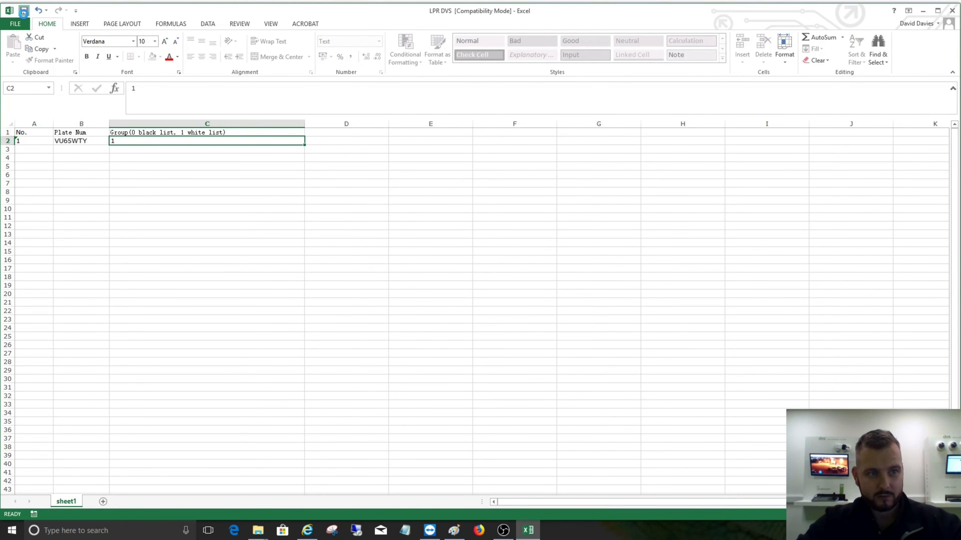
pyautogui.click(959, 10)
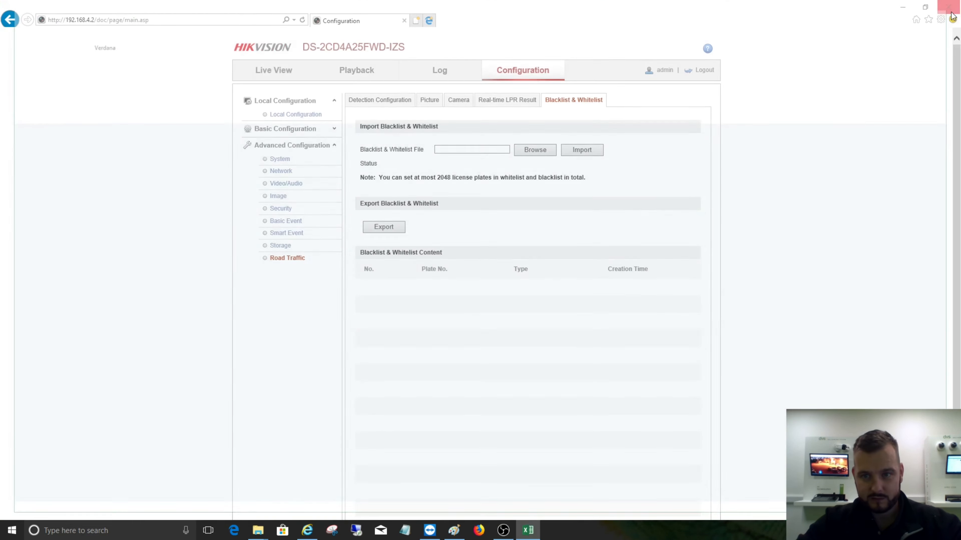
# - Import the LPR DVS file from the Desktop as the camera's blacklist and whitelist, and check the list content
pyautogui.click(551, 152)
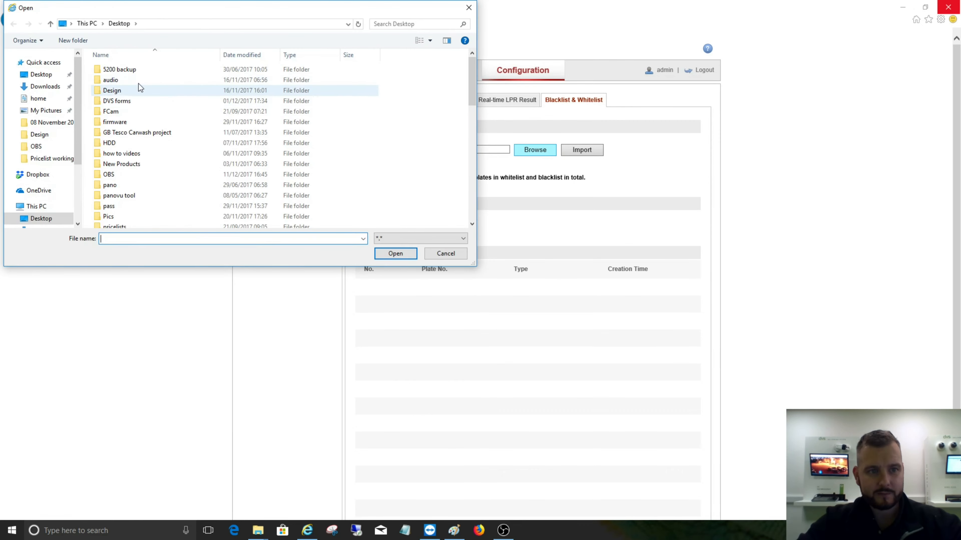
pyautogui.scroll(-4, 160, 135)
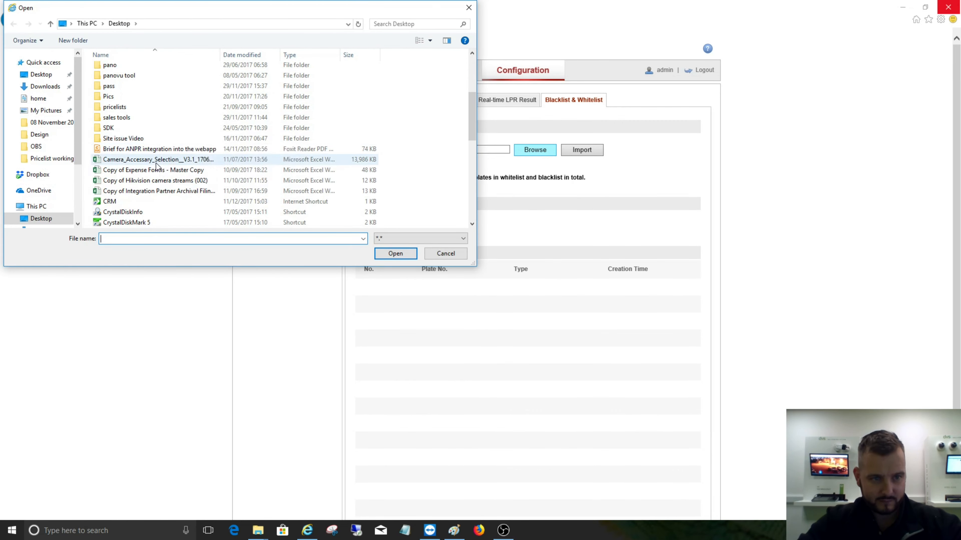
pyautogui.scroll(-2, 156, 163)
pyautogui.scroll(-1, 156, 163)
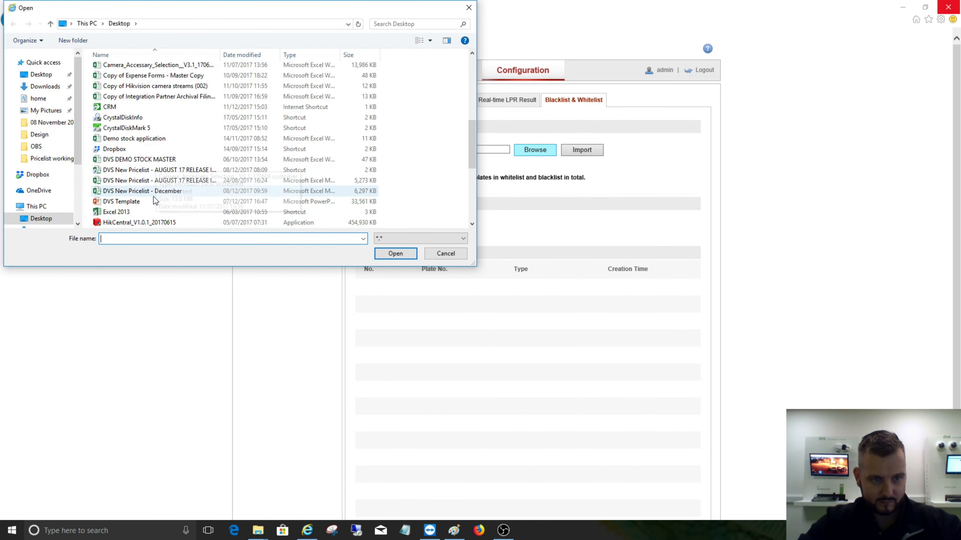
pyautogui.scroll(-3, 153, 197)
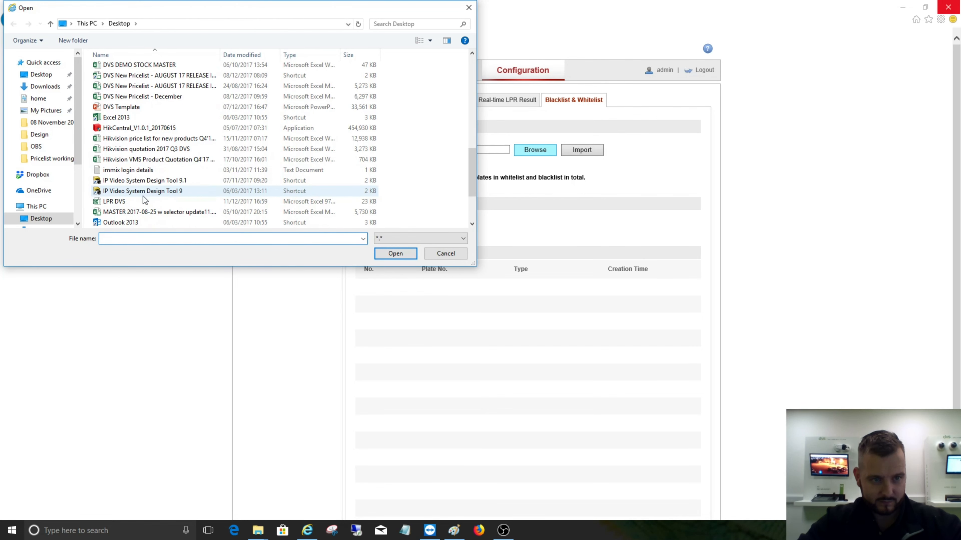
pyautogui.click(142, 202)
pyautogui.click(393, 253)
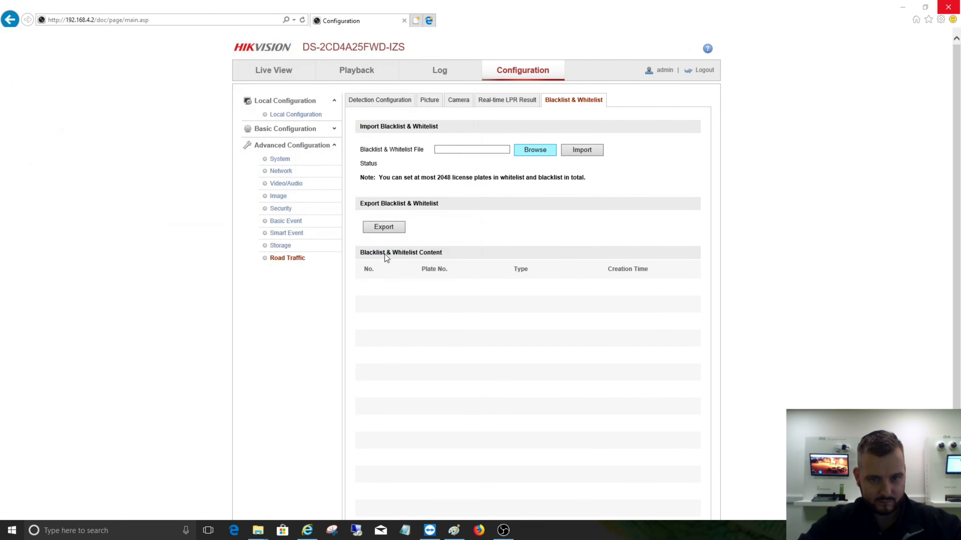
pyautogui.click(595, 151)
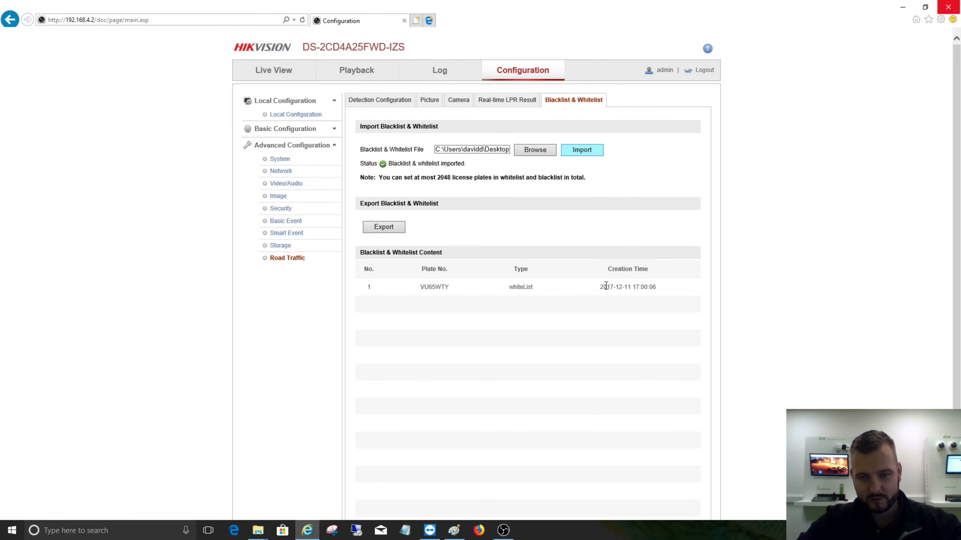
pyautogui.scroll(-3, 572, 277)
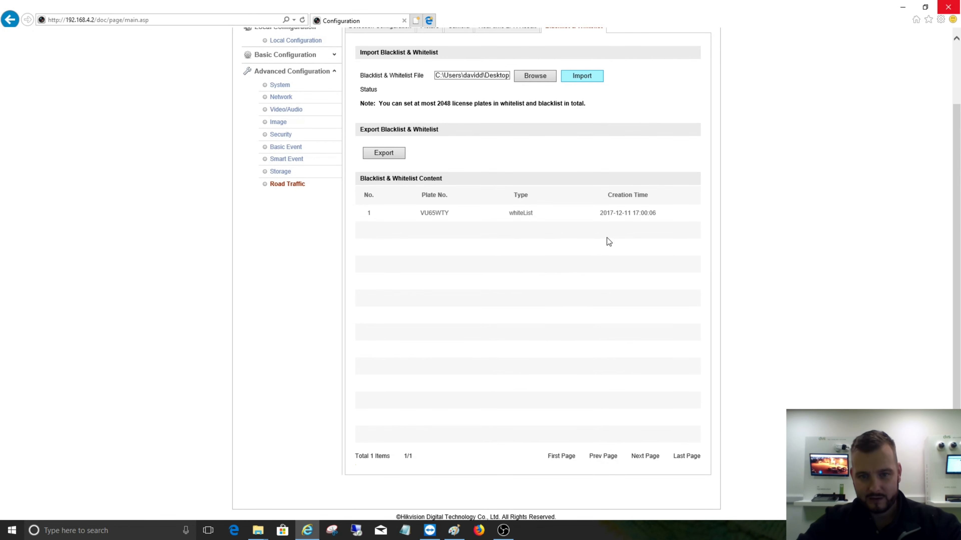
pyautogui.scroll(3, 605, 237)
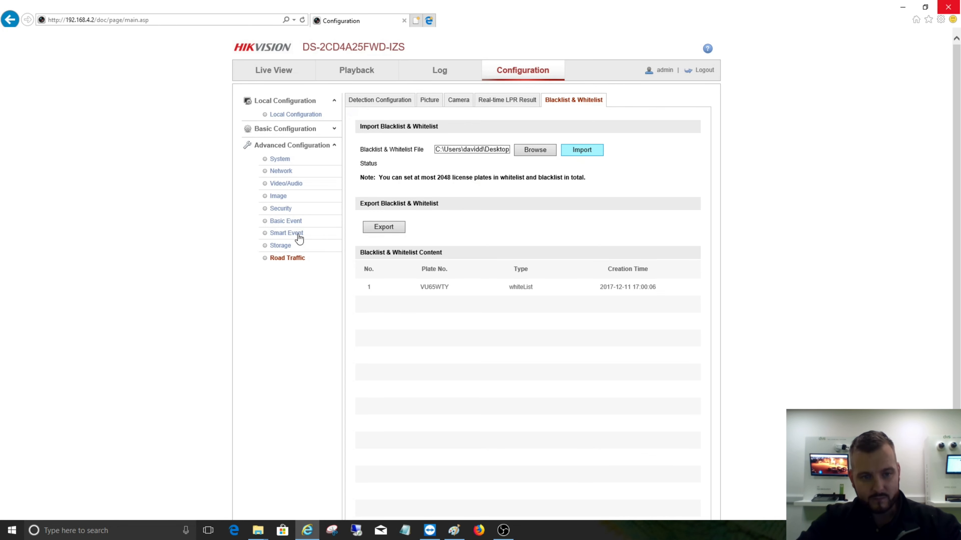
# - View the real-time LPR results and return to the camera's live view
pyautogui.click(493, 107)
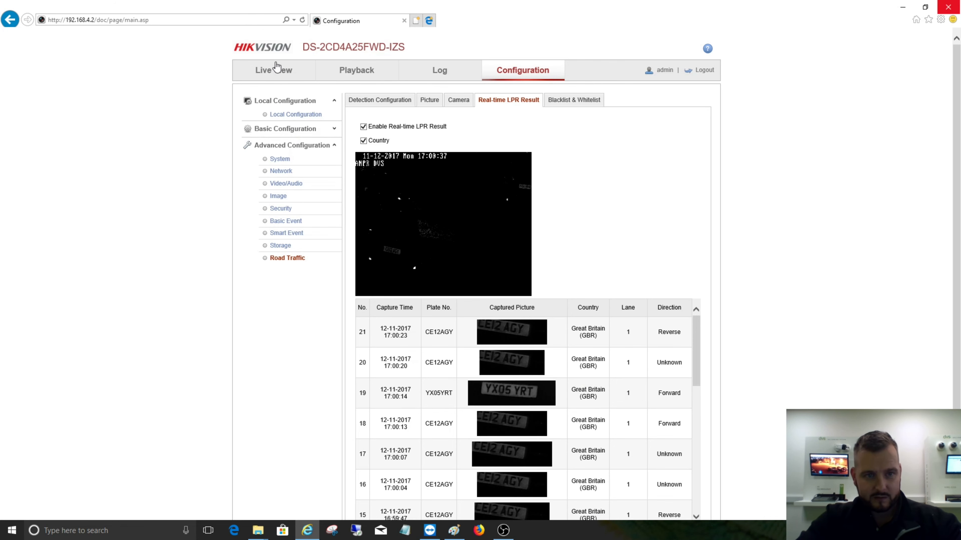
pyautogui.click(273, 72)
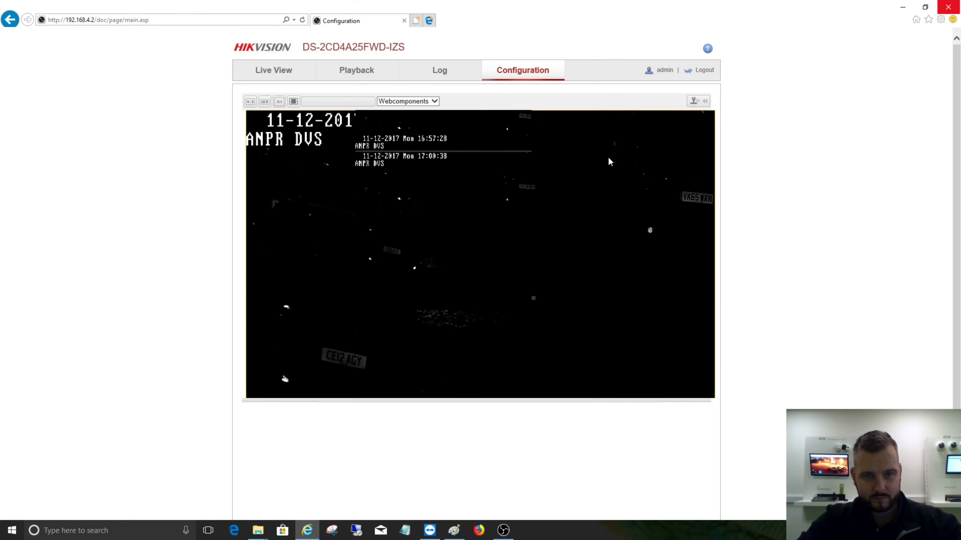